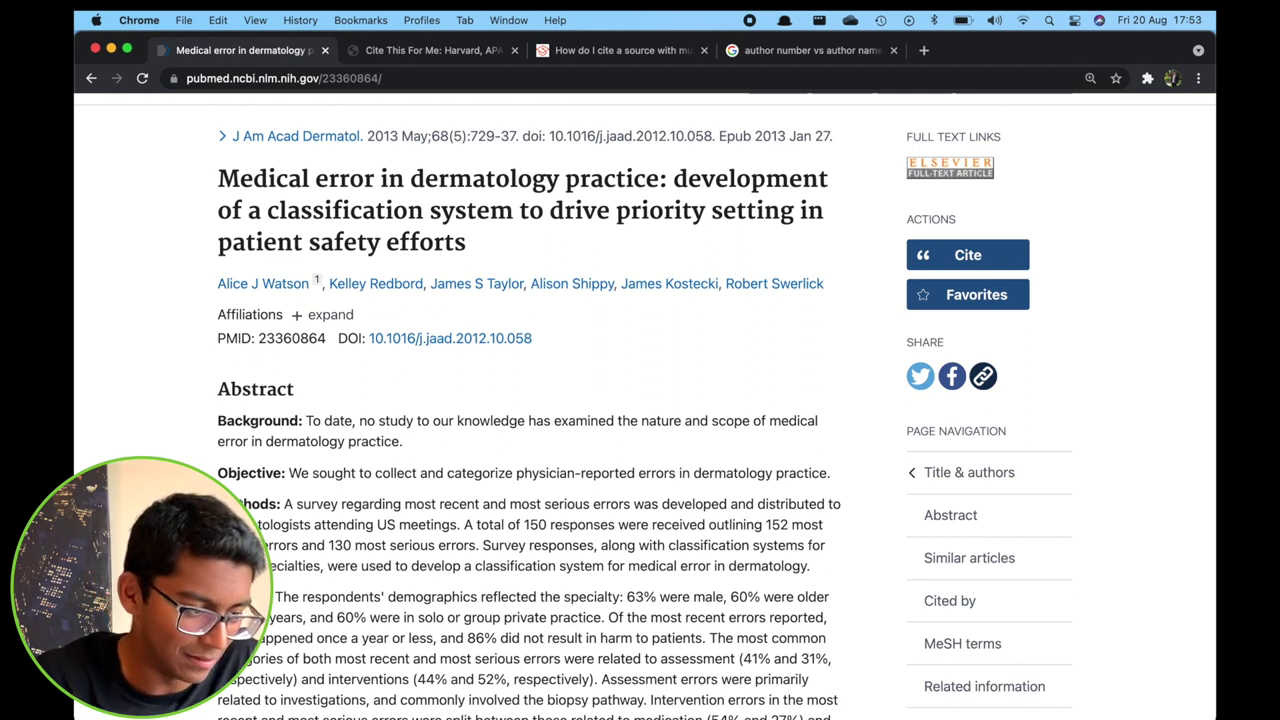
Step: Copy the article's DOI, 10.1016/j.jaad.2012.10.058, from its PubMed page
{"action": "left_click_drag", "start_coordinate": [339, 339], "coordinate": [359, 339]}
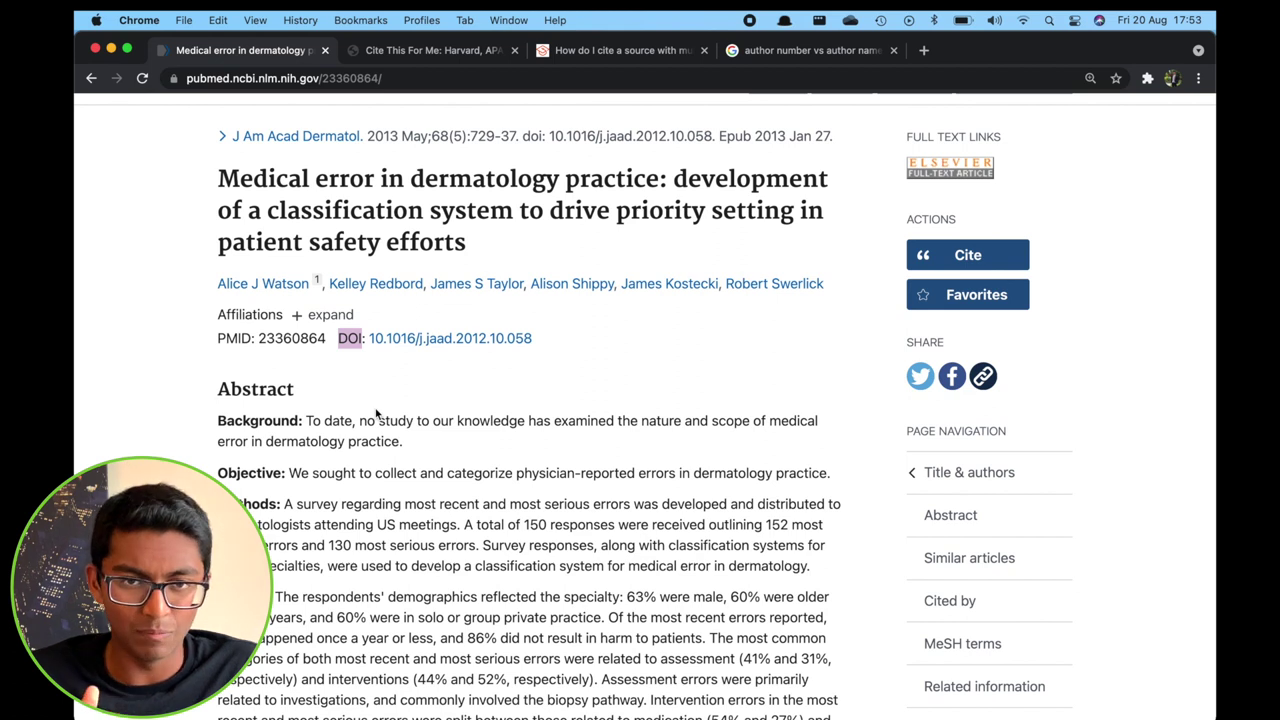
{"action": "left_click_drag", "start_coordinate": [561, 346], "coordinate": [371, 340]}
{"action": "key", "text": "super+c"}
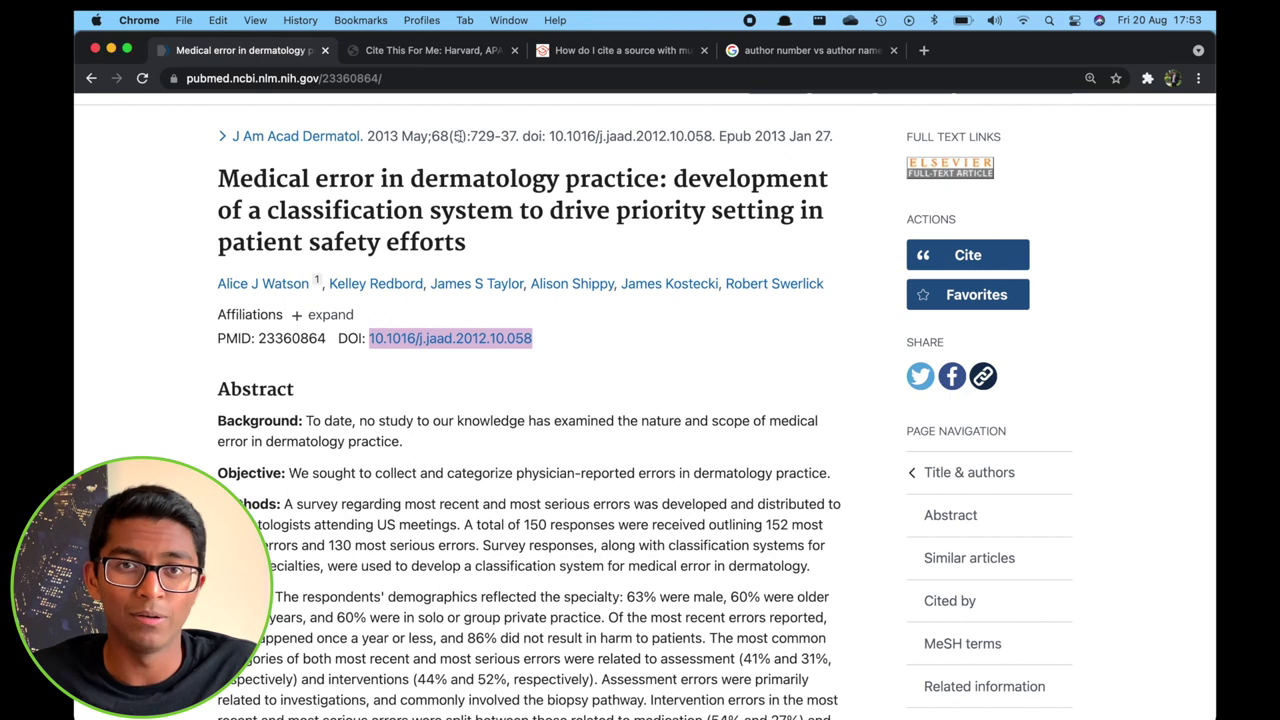
Step: Switch to the Cite This For Me page and look through the available citation styles, keeping Vancouver
{"action": "left_click", "coordinate": [436, 52]}
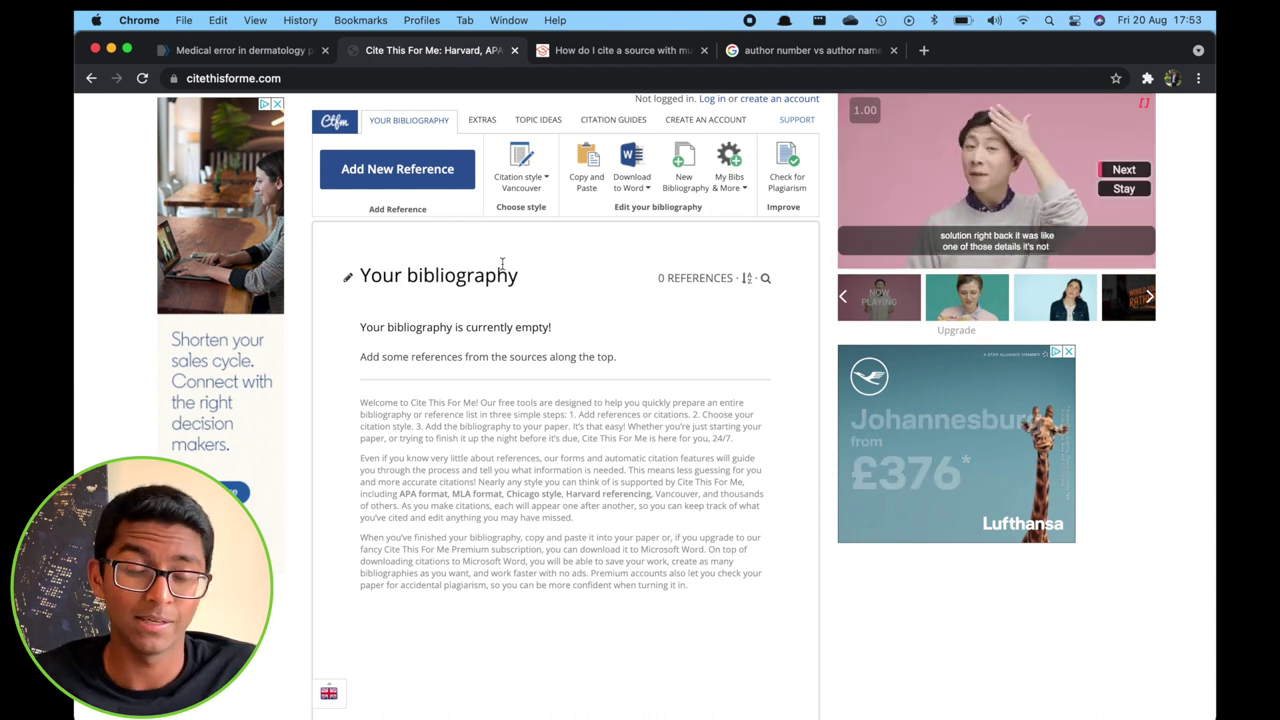
{"action": "left_click", "coordinate": [514, 177]}
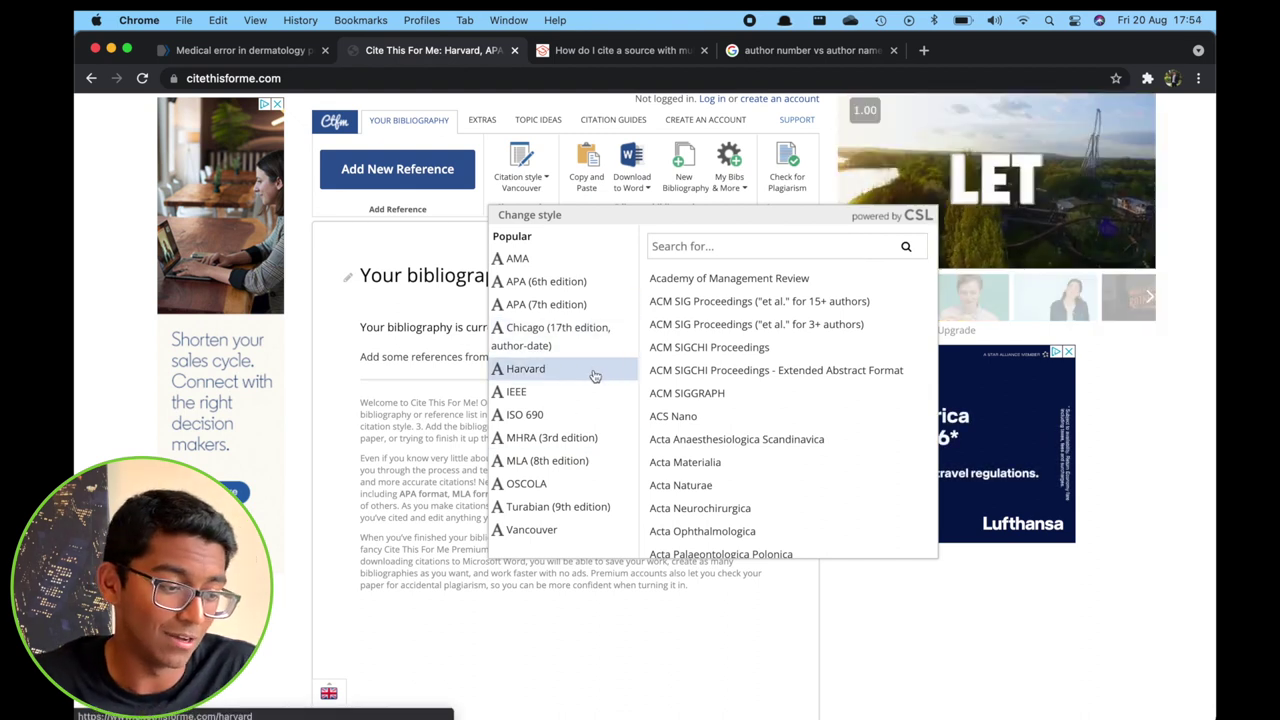
{"action": "left_click", "coordinate": [398, 270]}
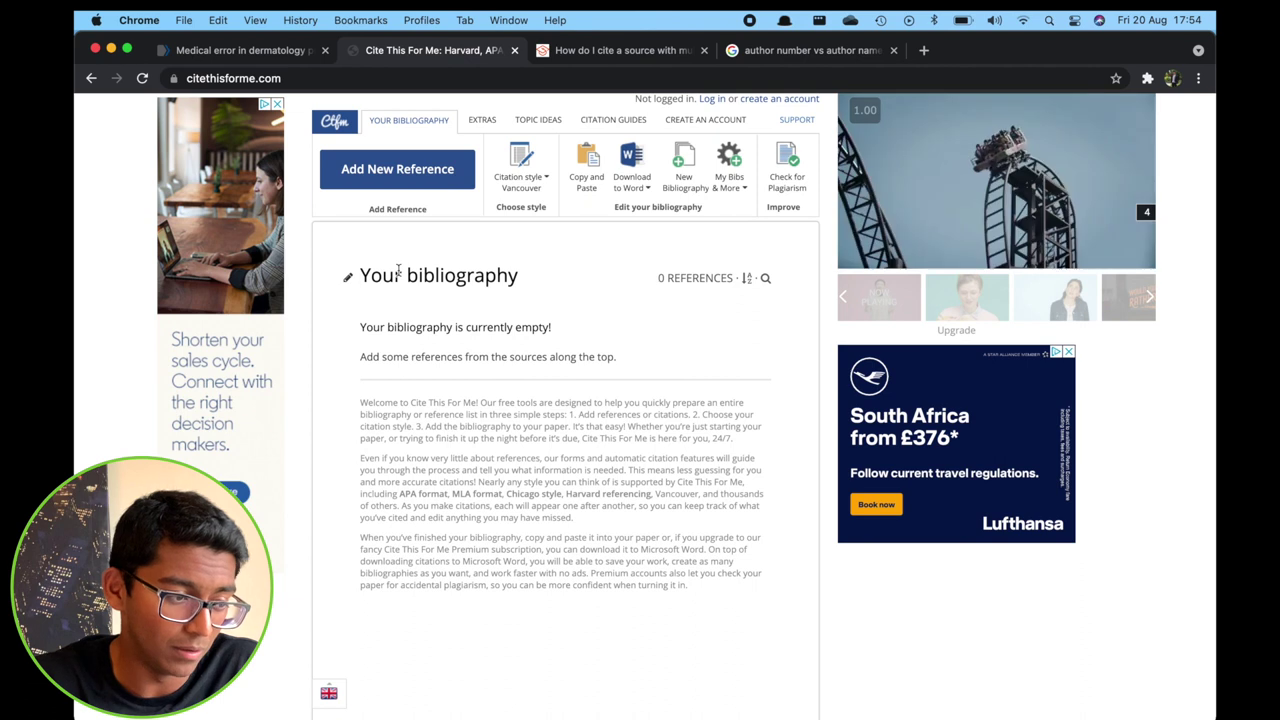
Step: Start a new reference in the bibliography with Journal as the source type
{"action": "left_click", "coordinate": [421, 185]}
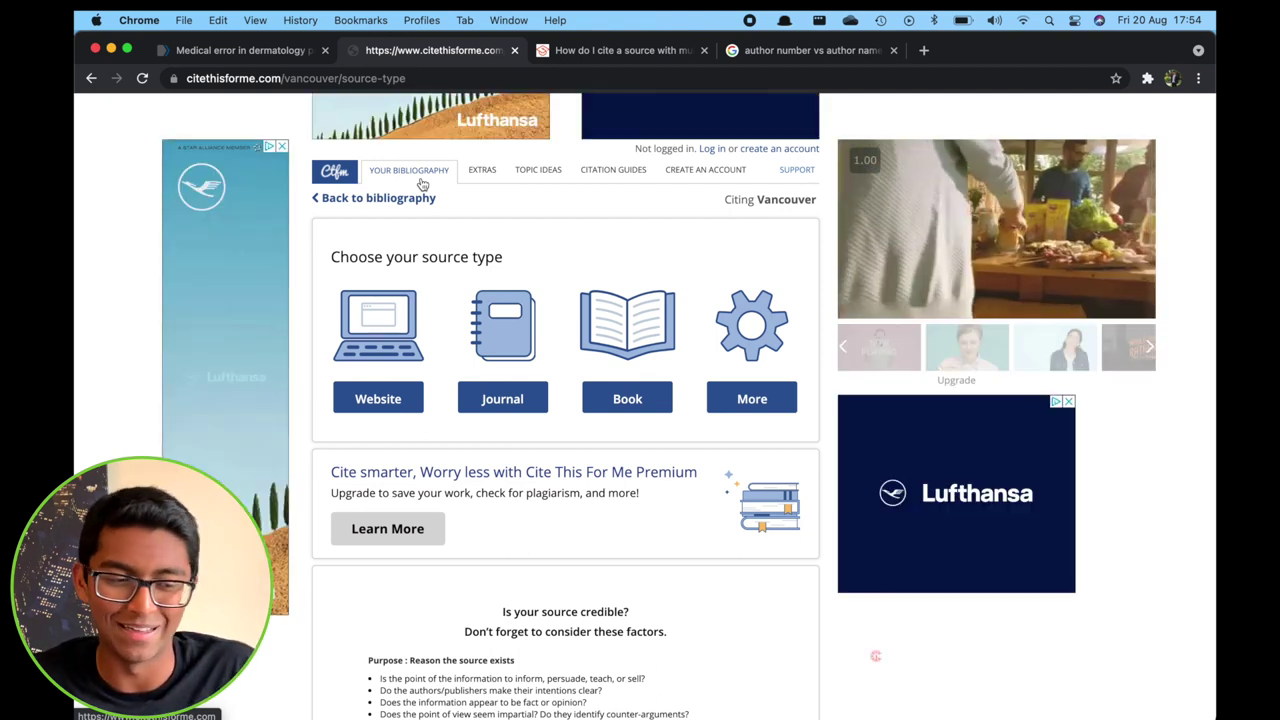
{"action": "scroll", "coordinate": [711, 240], "scroll_direction": "down", "scroll_amount": 1}
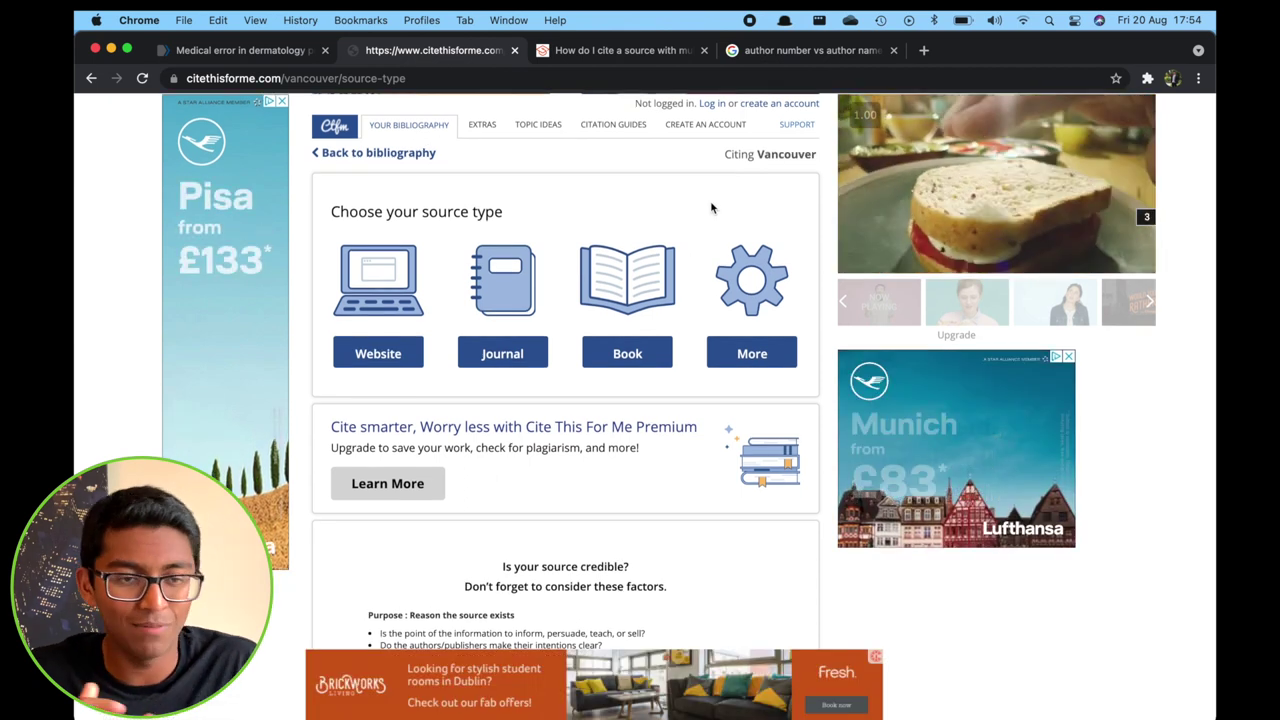
{"action": "left_click", "coordinate": [766, 303]}
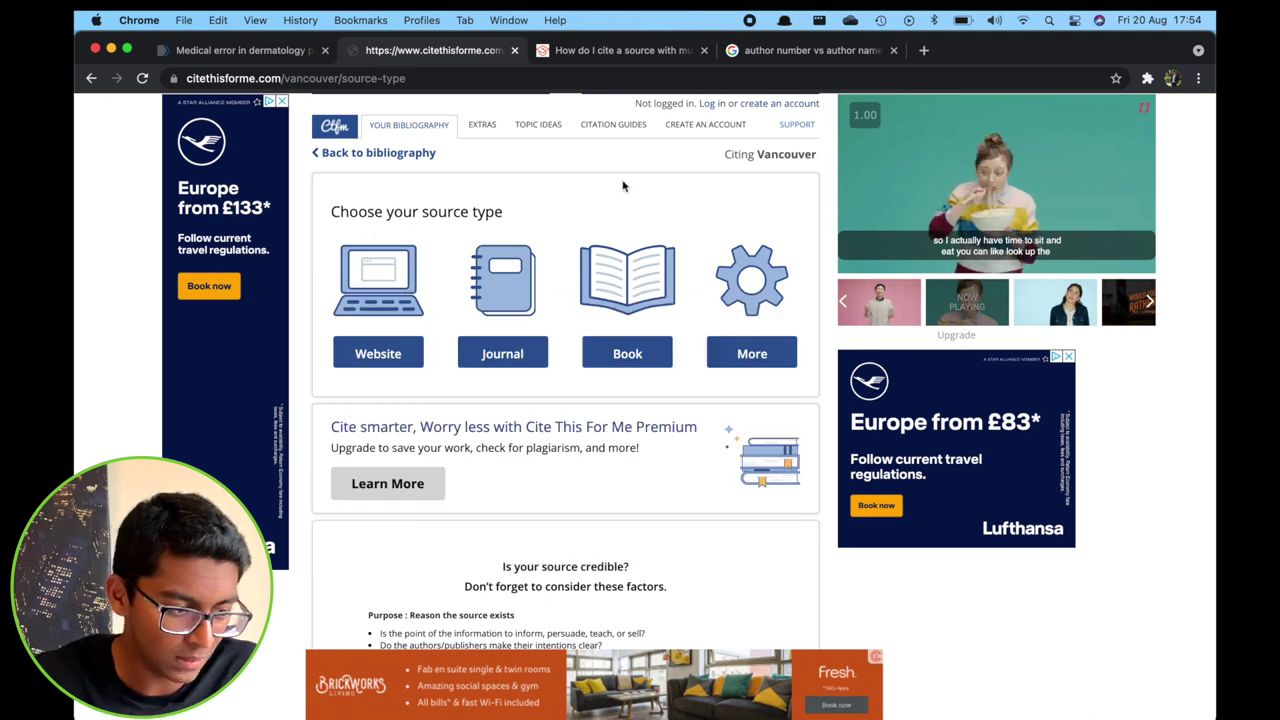
{"action": "left_click", "coordinate": [508, 271]}
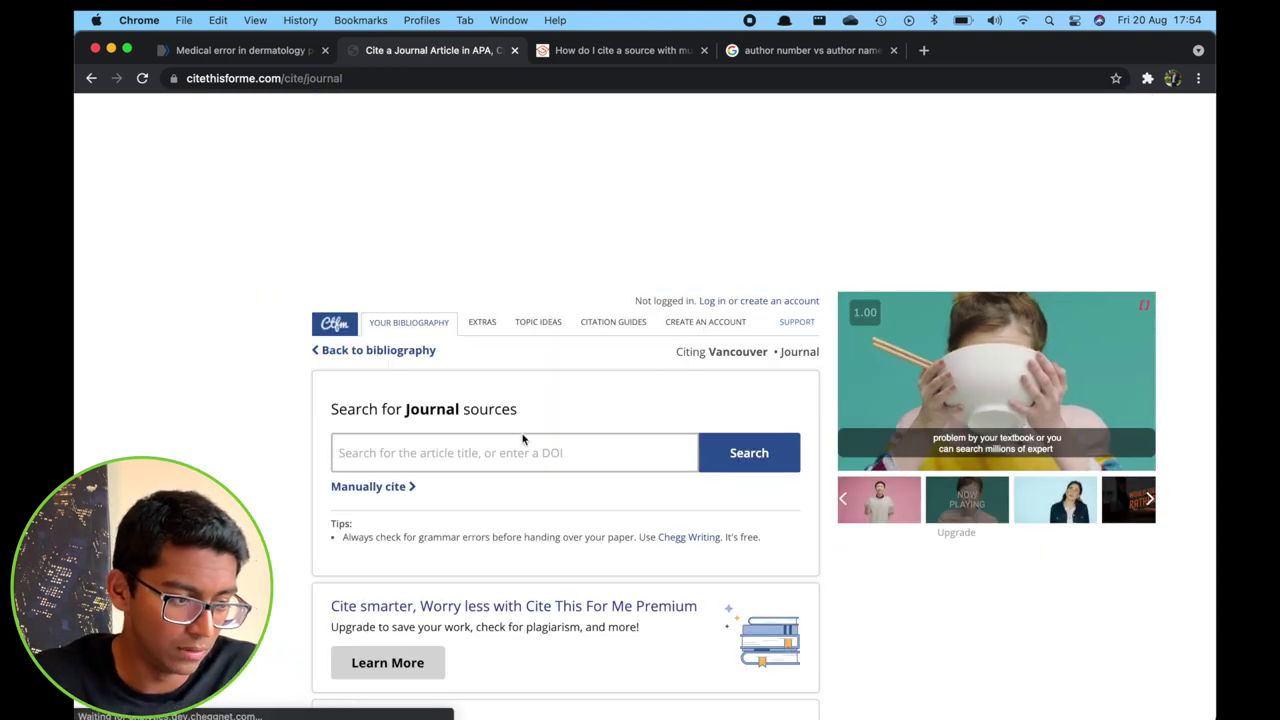
Step: Search the journal sources for the copied DOI, 10.1016/j.jaad.2012.10.058
{"action": "scroll", "coordinate": [517, 449], "scroll_direction": "down", "scroll_amount": 1}
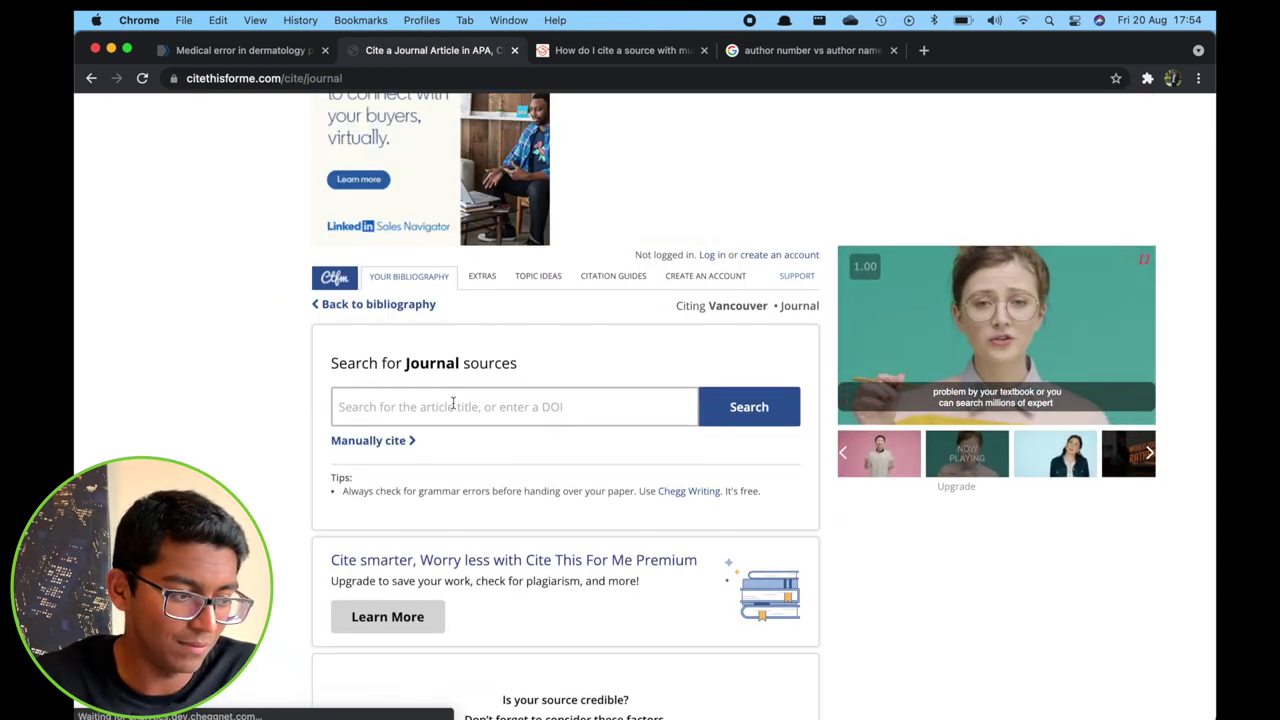
{"action": "left_click", "coordinate": [560, 407]}
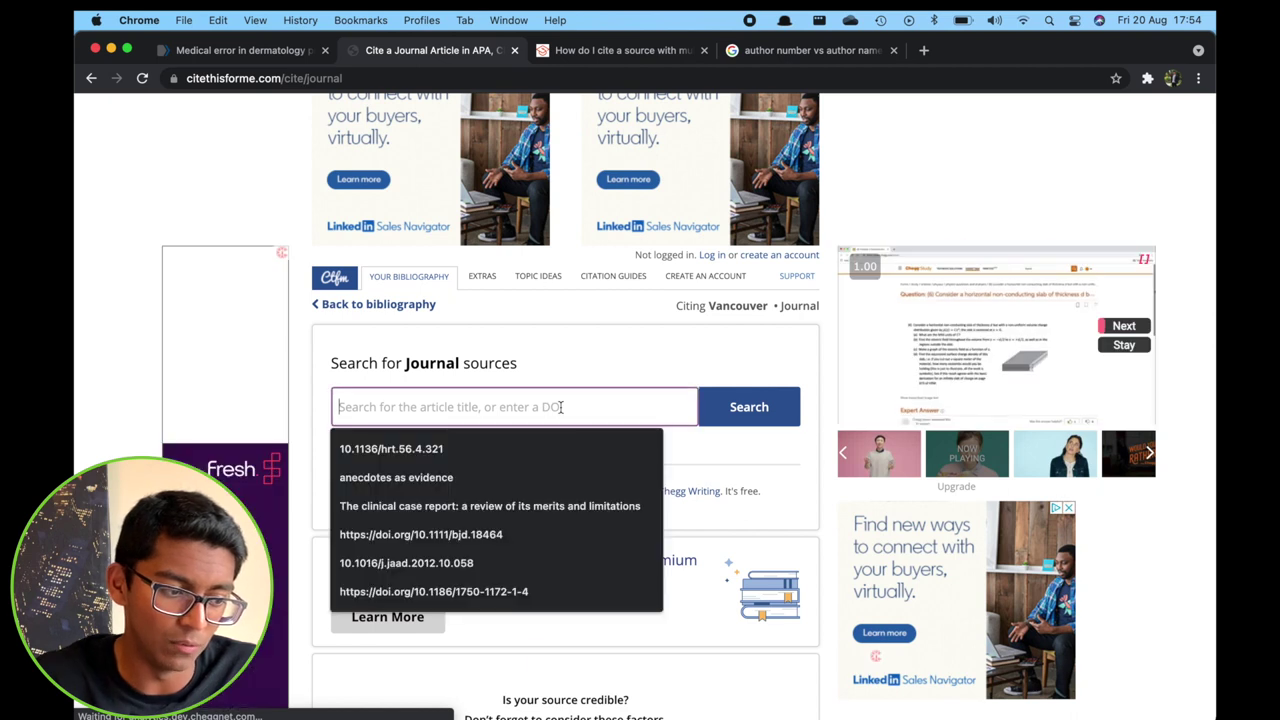
{"action": "key", "text": "cmd+v"}
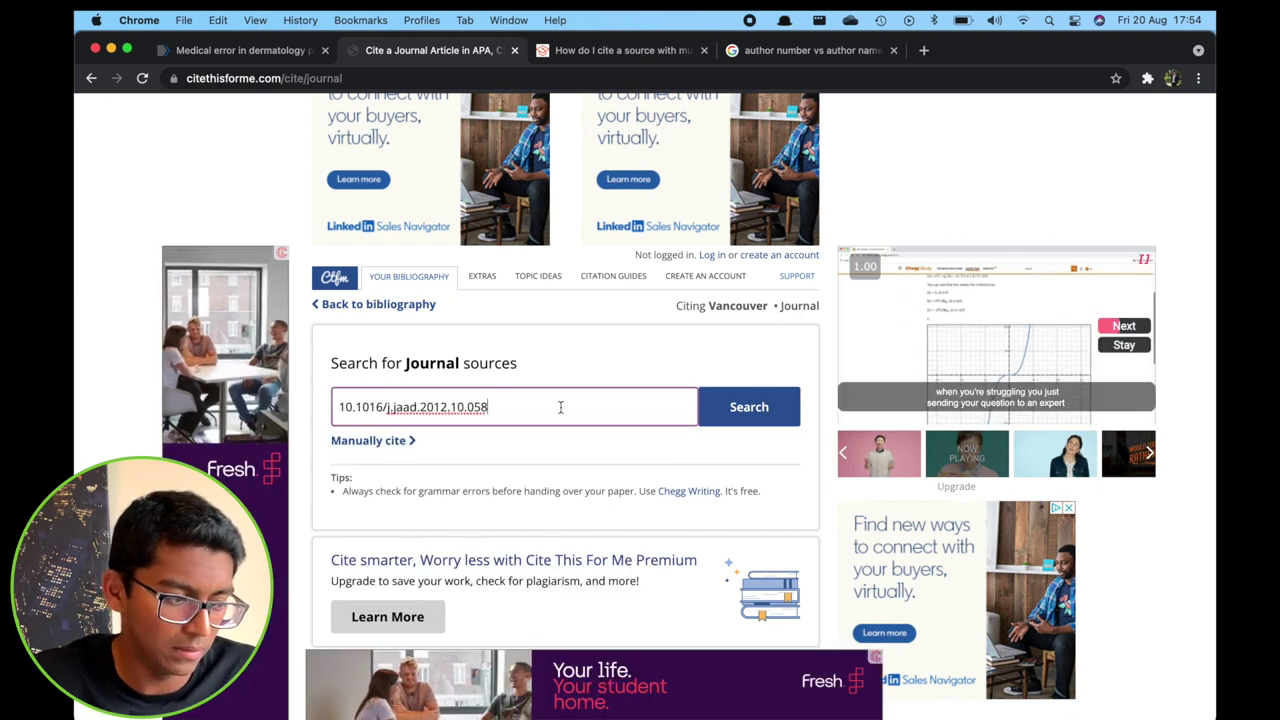
{"action": "key", "text": "Return"}
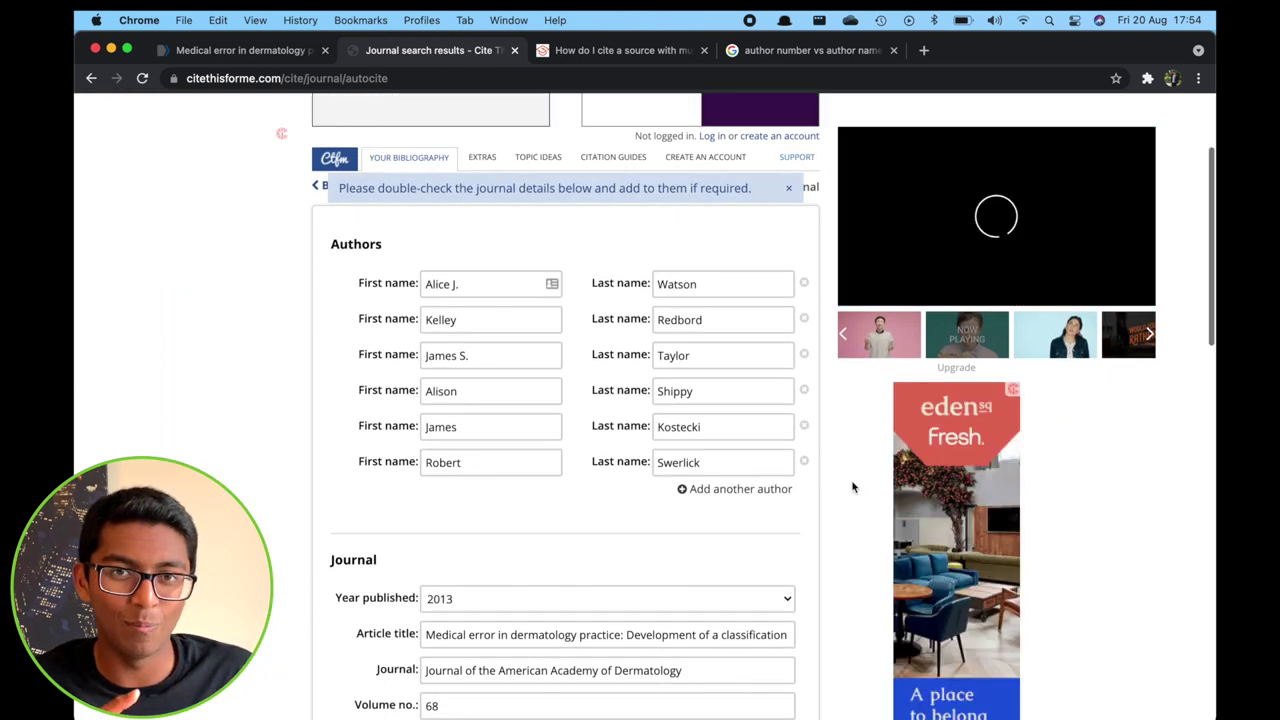
Step: Review the filled-in author, journal and online details of the article and add the reference to the bibliography
{"action": "scroll", "coordinate": [853, 487], "scroll_direction": "down", "scroll_amount": 2}
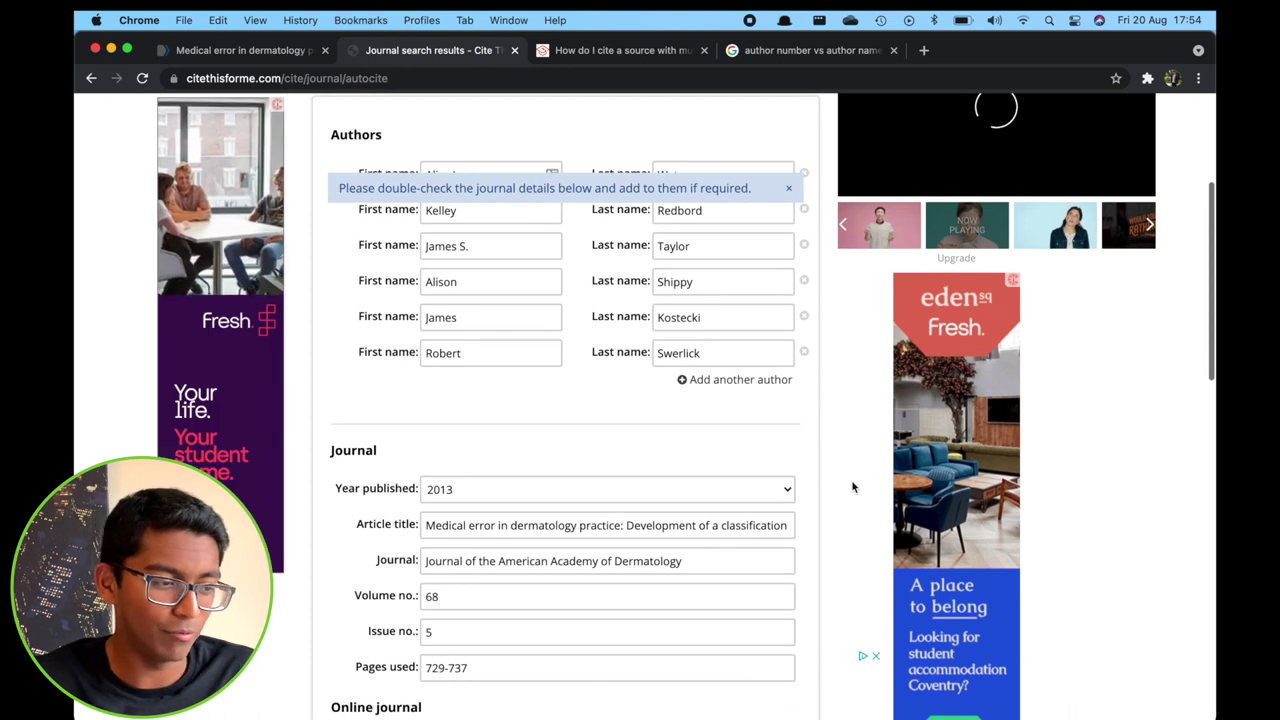
{"action": "scroll", "coordinate": [853, 487], "scroll_direction": "down", "scroll_amount": 3}
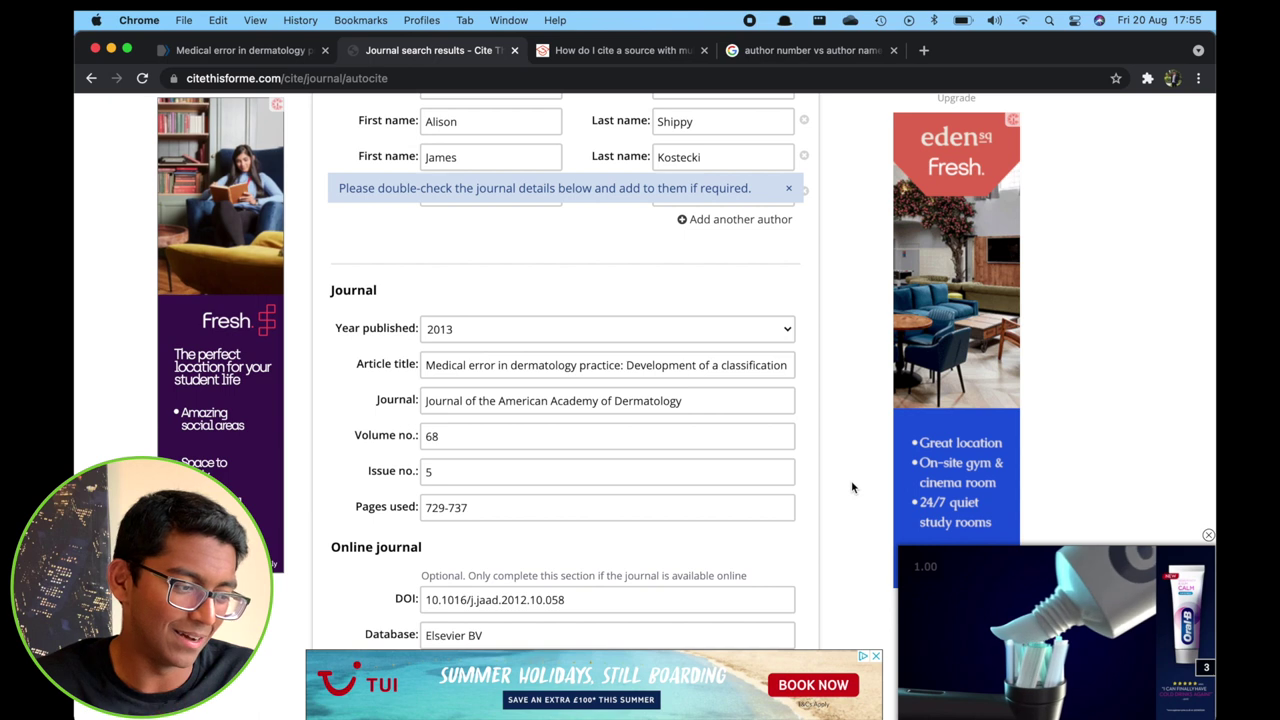
{"action": "scroll", "coordinate": [852, 487], "scroll_direction": "down", "scroll_amount": 3}
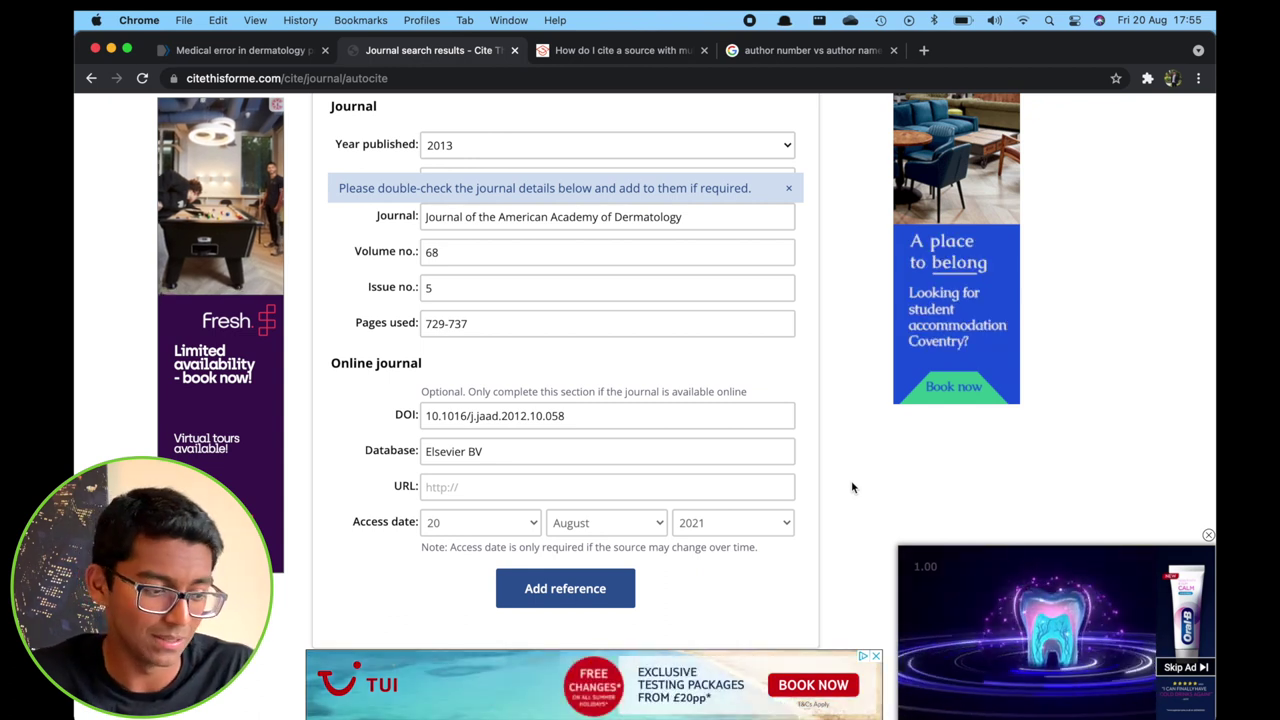
{"action": "left_click", "coordinate": [529, 586]}
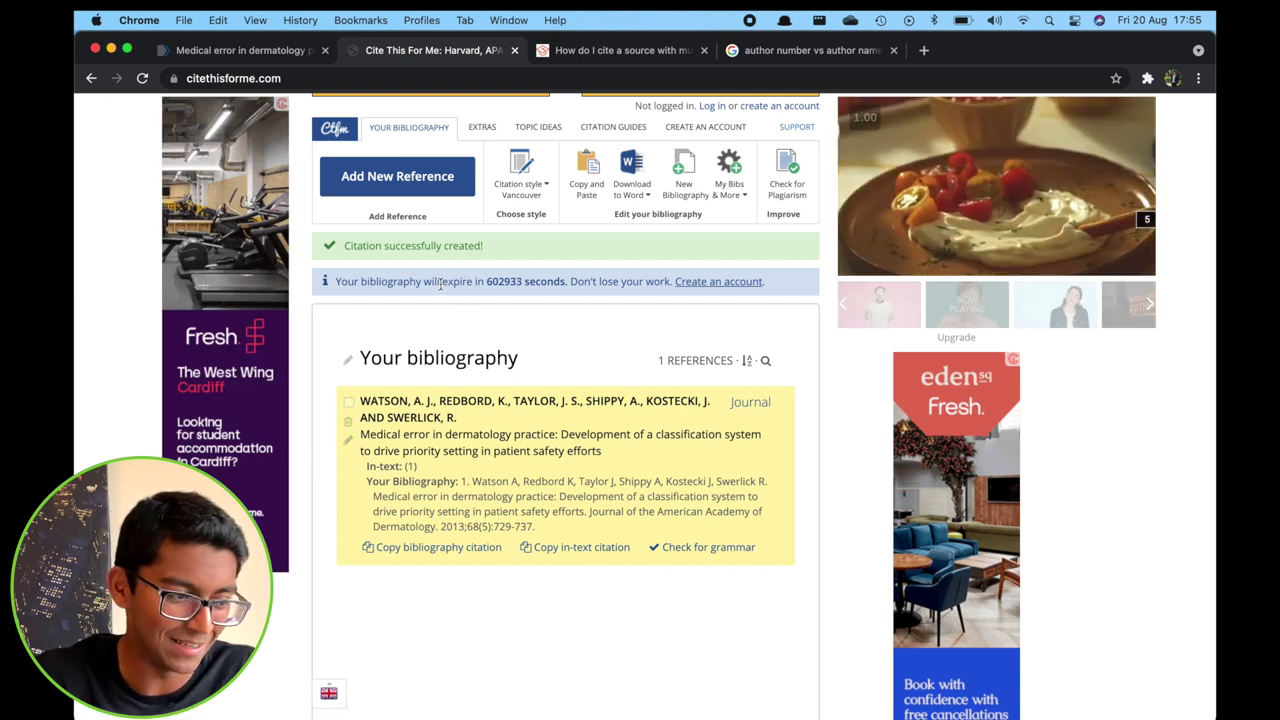
Step: Check the bibliography's expiry notice and copy the new reference's bibliography citation to the clipboard
{"action": "left_click_drag", "start_coordinate": [441, 282], "coordinate": [567, 285]}
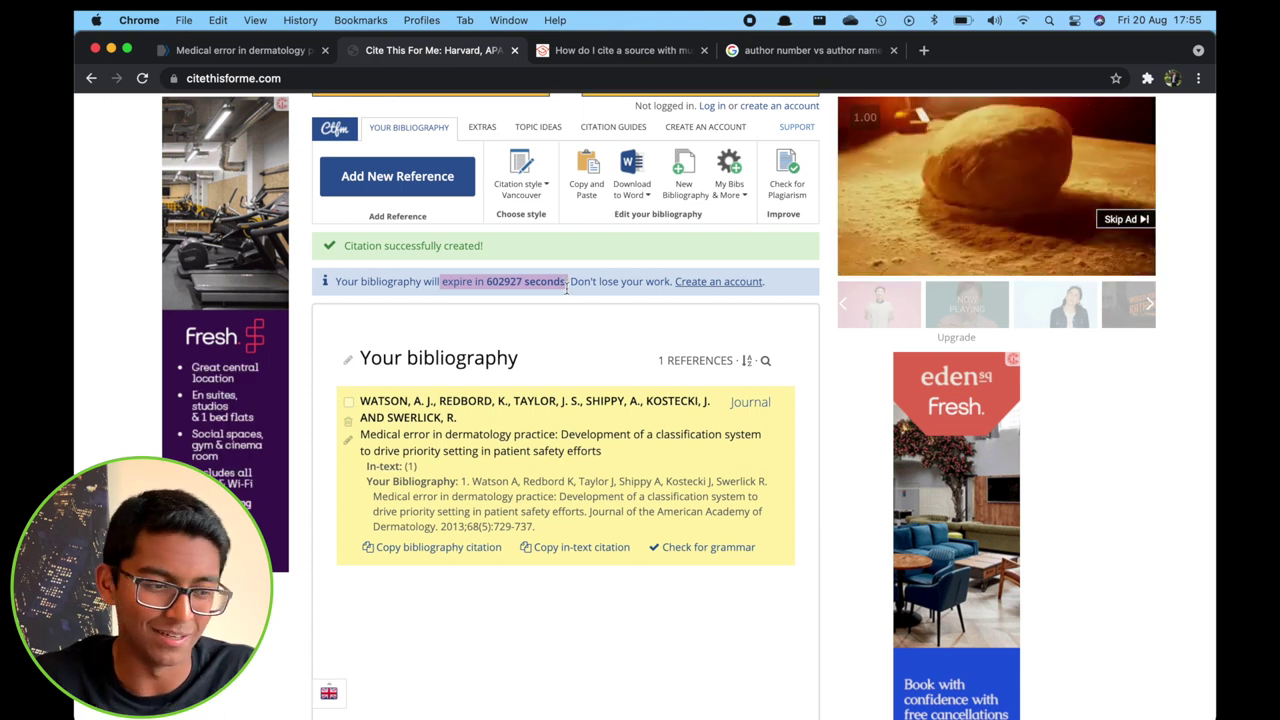
{"action": "left_click", "coordinate": [572, 324]}
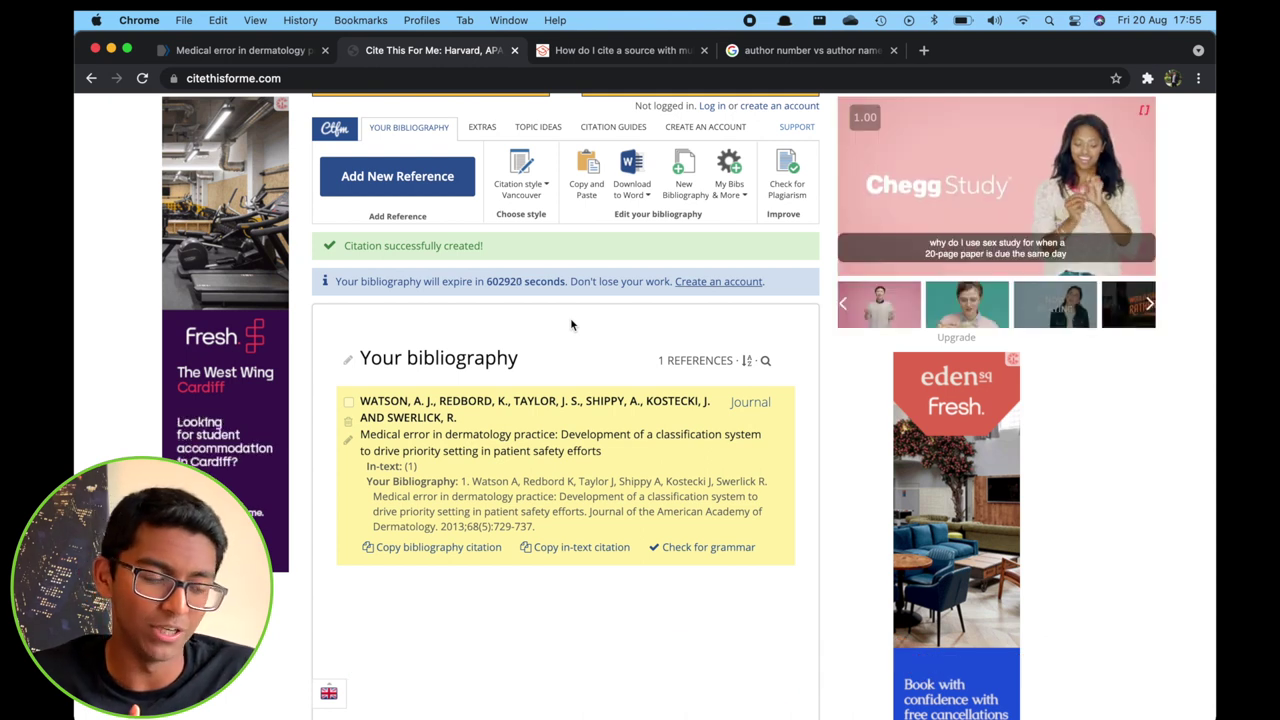
{"action": "scroll", "coordinate": [423, 614], "scroll_direction": "down", "scroll_amount": 1}
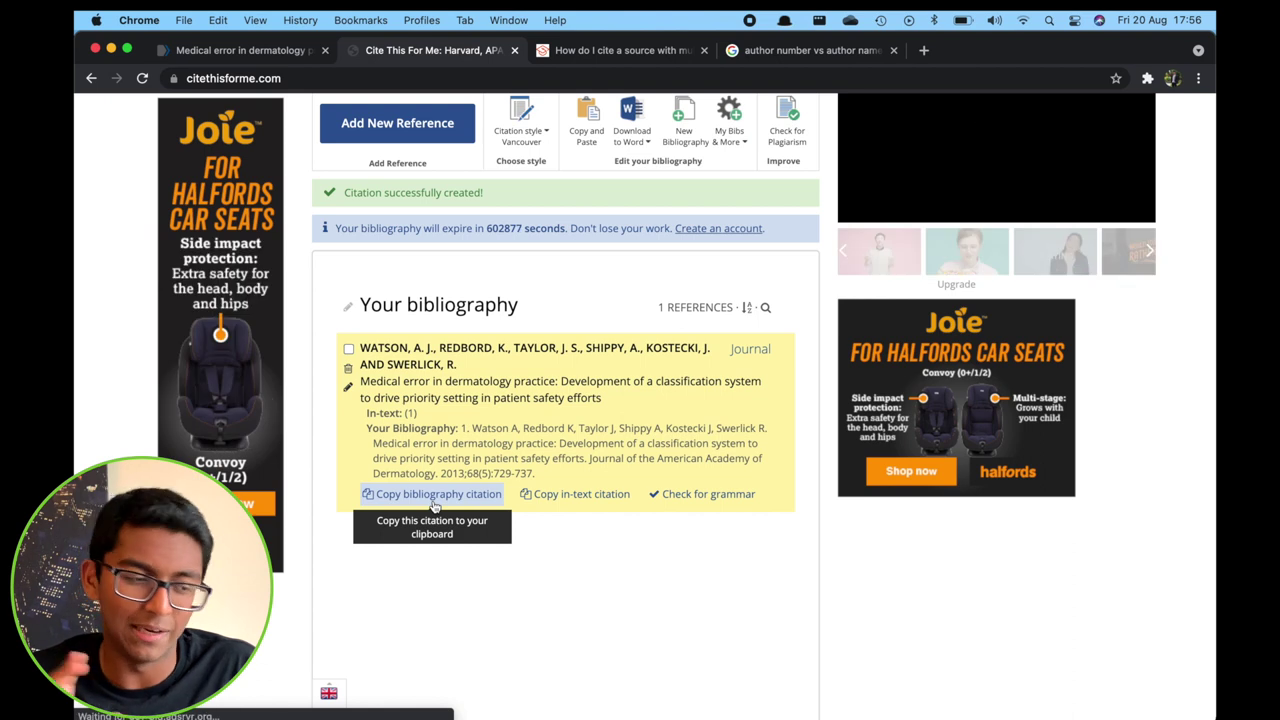
{"action": "left_click", "coordinate": [434, 494]}
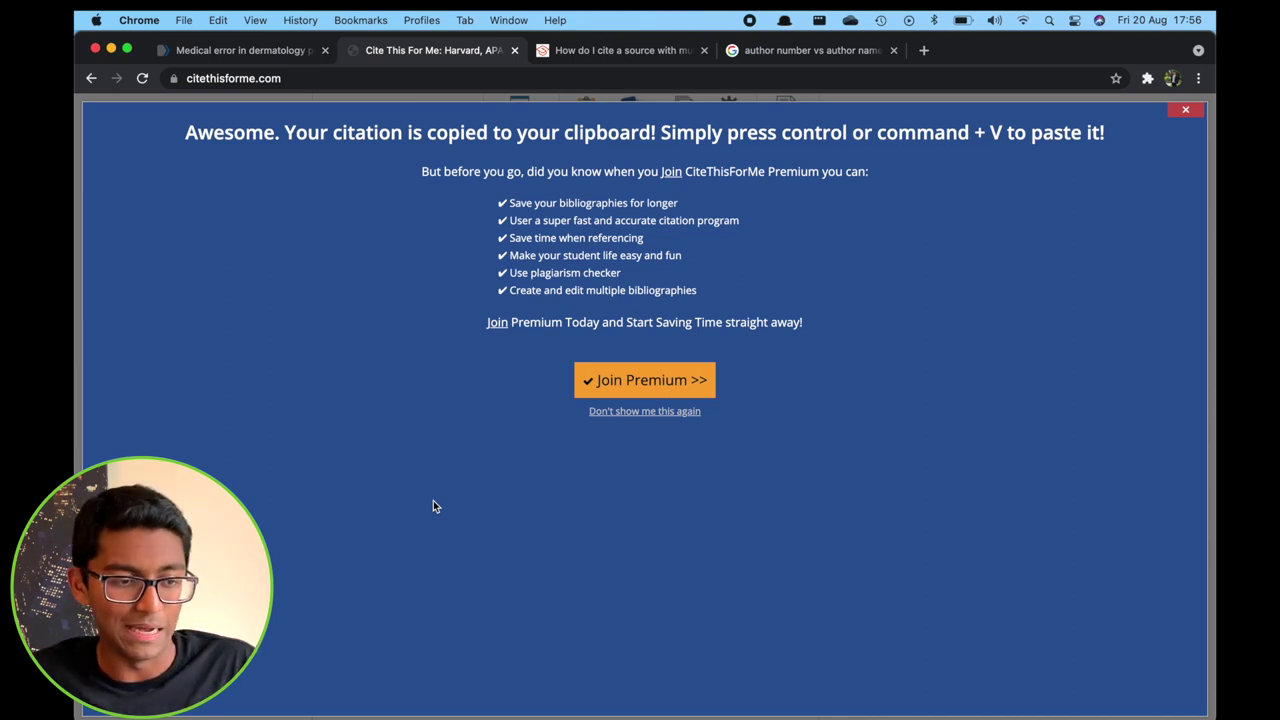
Step: Switch to the JAAD article in Word and examine the yellow-highlighted sentence about 150 dermatologists and its citation number 7
{"action": "key", "text": "super+Tab"}
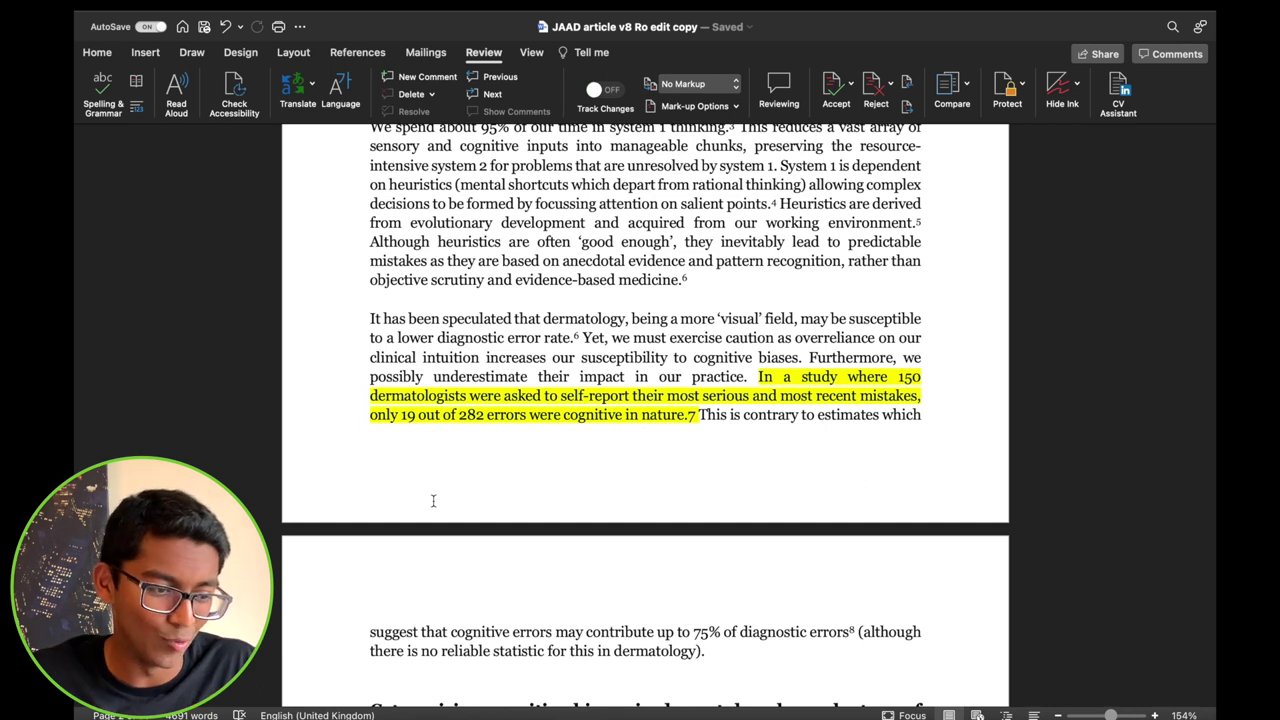
{"action": "left_click_drag", "start_coordinate": [754, 378], "coordinate": [690, 414]}
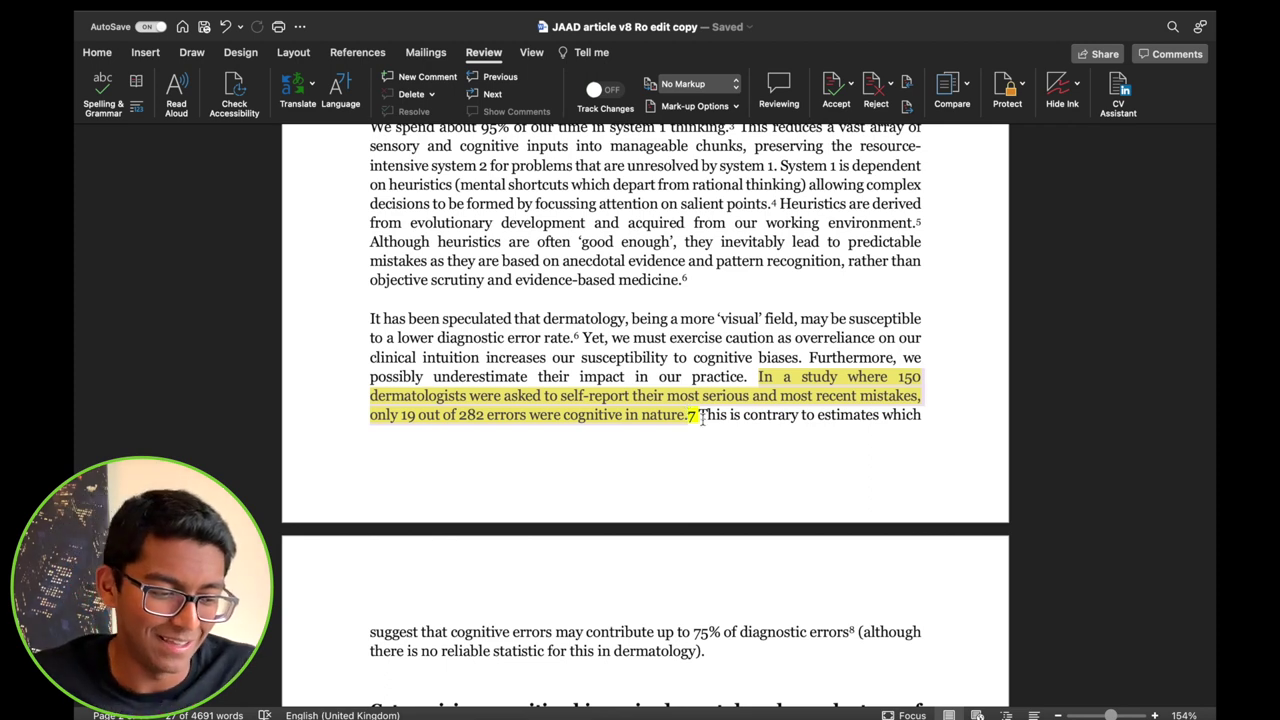
{"action": "left_click", "coordinate": [691, 418]}
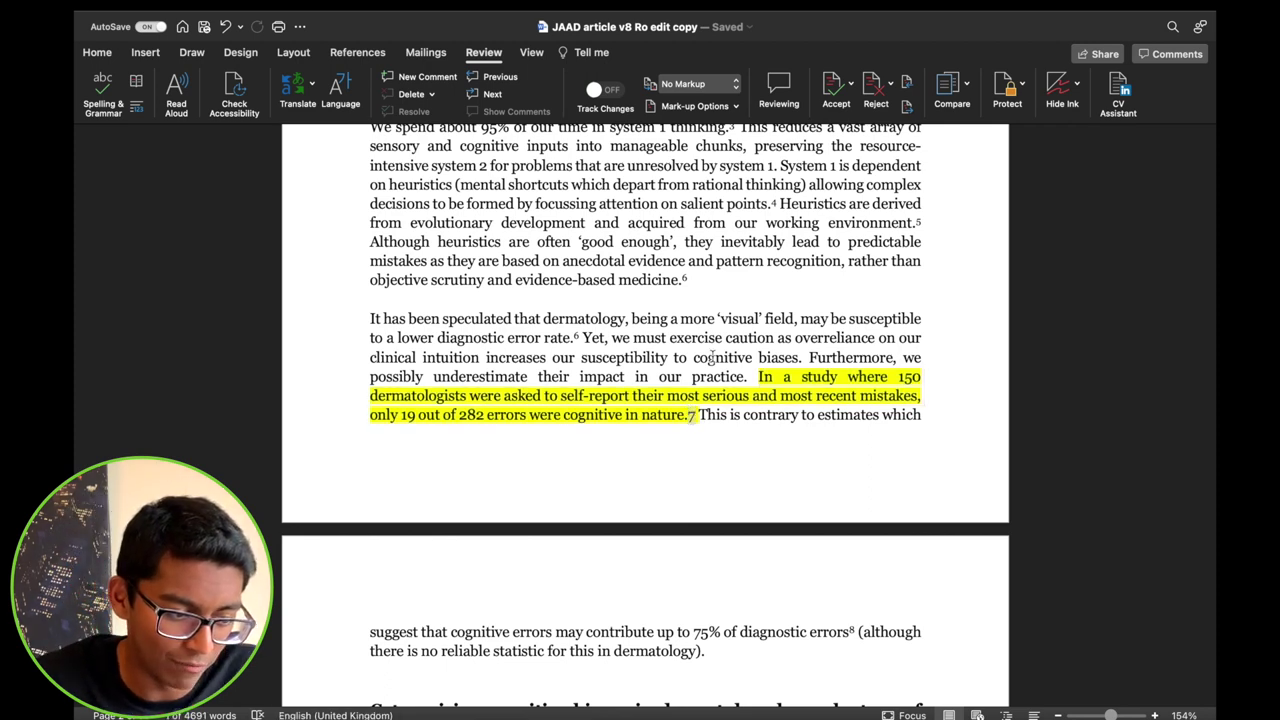
Step: Find entry 7 in the References list at the end of the article and examine its citation
{"action": "scroll", "coordinate": [711, 366], "scroll_direction": "up", "scroll_amount": 3}
{"action": "scroll", "coordinate": [711, 366], "scroll_direction": "down", "scroll_amount": 4}
{"action": "scroll", "coordinate": [712, 357], "scroll_direction": "up", "scroll_amount": 2}
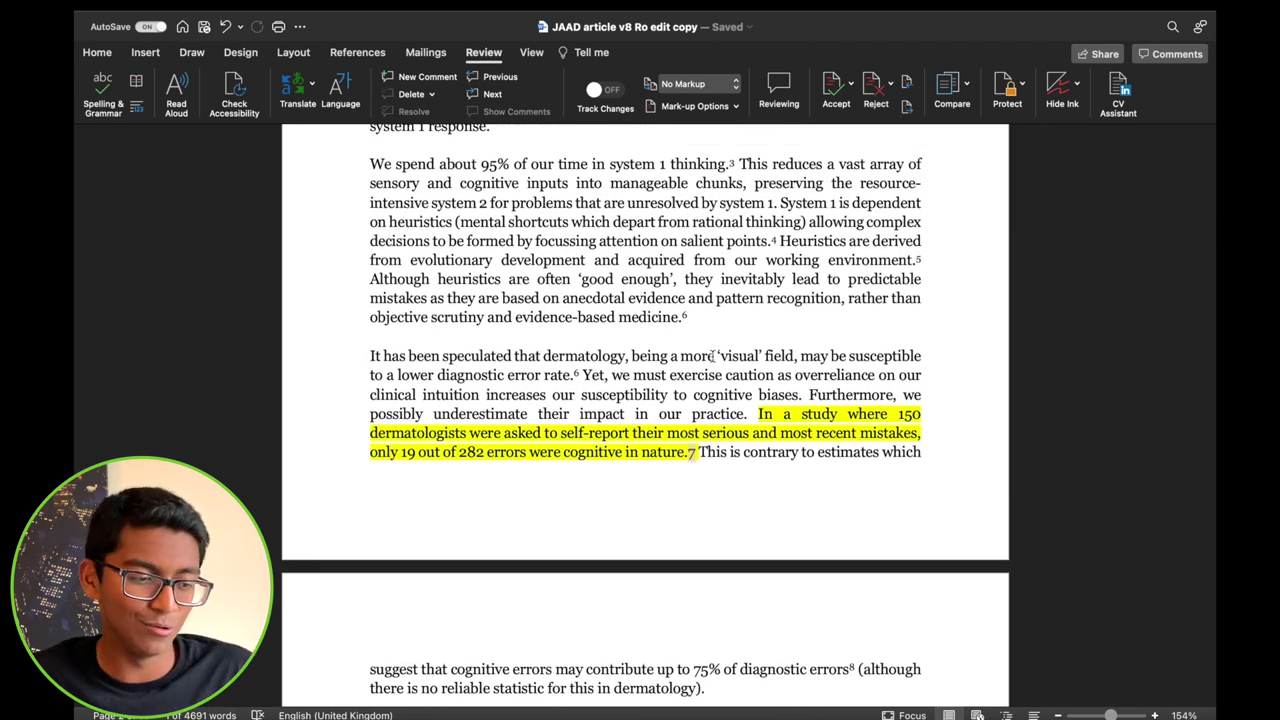
{"action": "scroll", "coordinate": [712, 357], "scroll_direction": "down", "scroll_amount": 20}
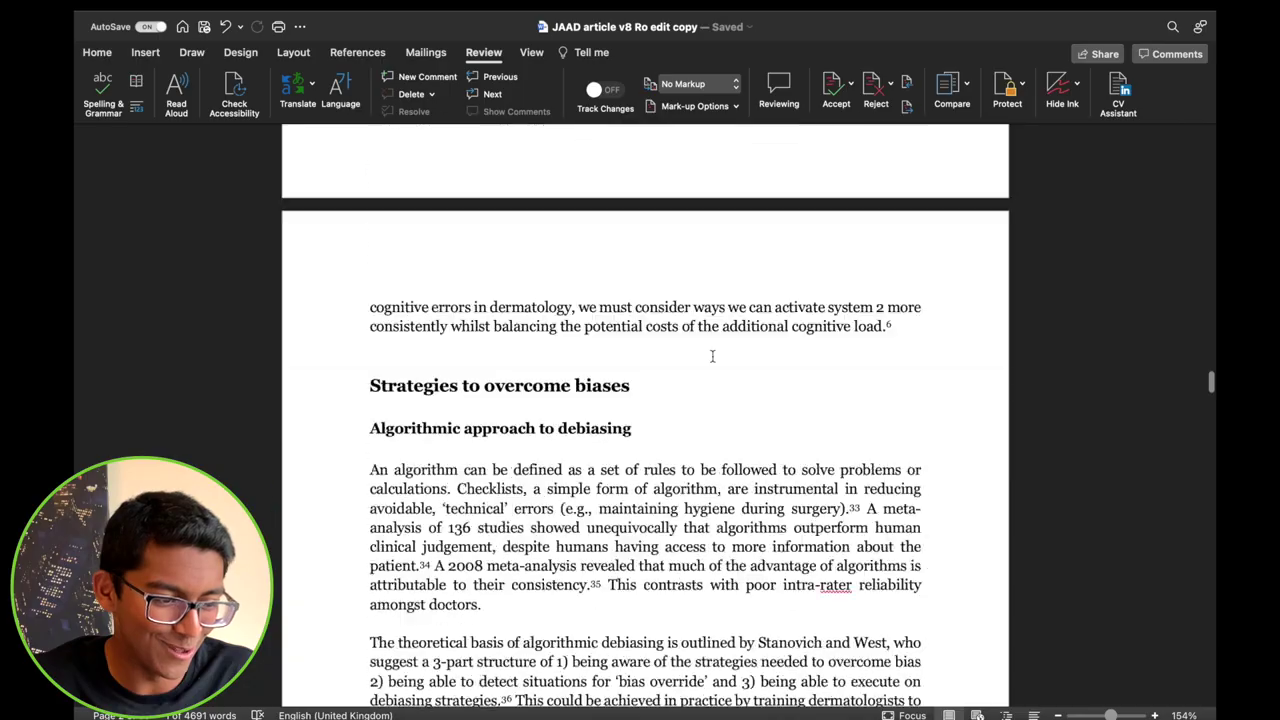
{"action": "scroll", "coordinate": [712, 357], "scroll_direction": "down", "scroll_amount": 20}
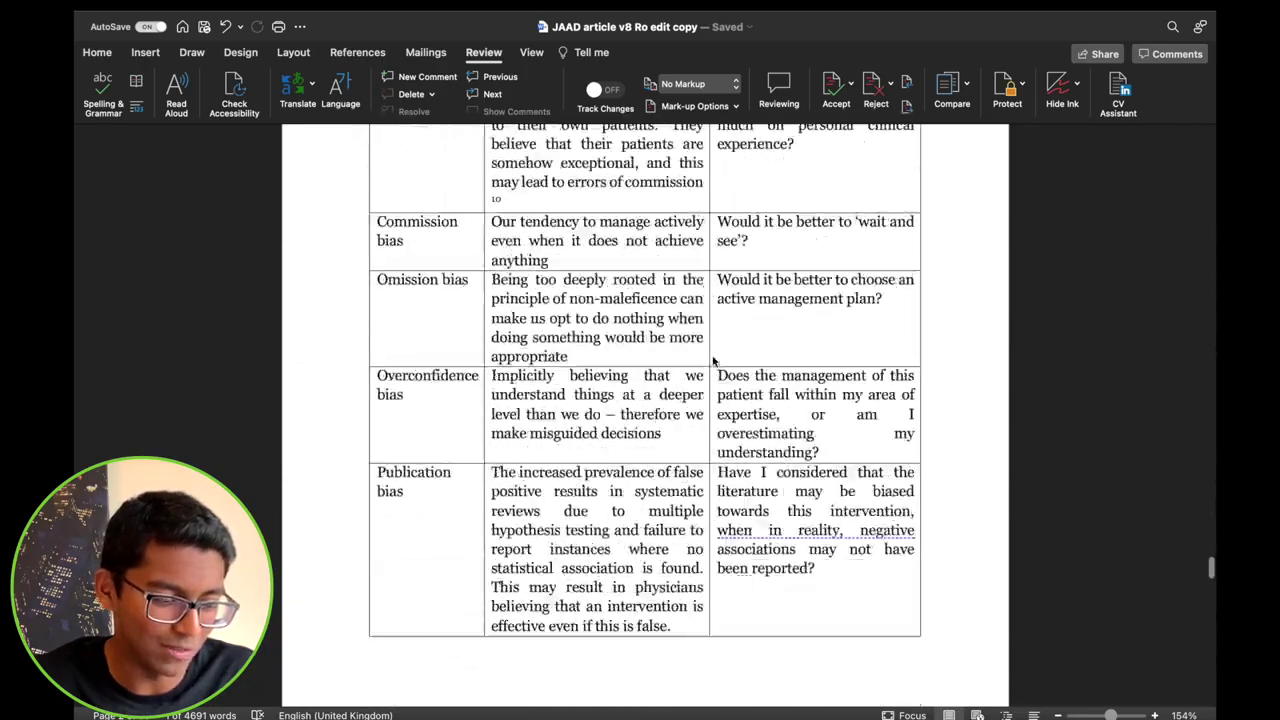
{"action": "scroll", "coordinate": [712, 348], "scroll_direction": "down", "scroll_amount": 5}
{"action": "scroll", "coordinate": [680, 390], "scroll_direction": "up", "scroll_amount": 10}
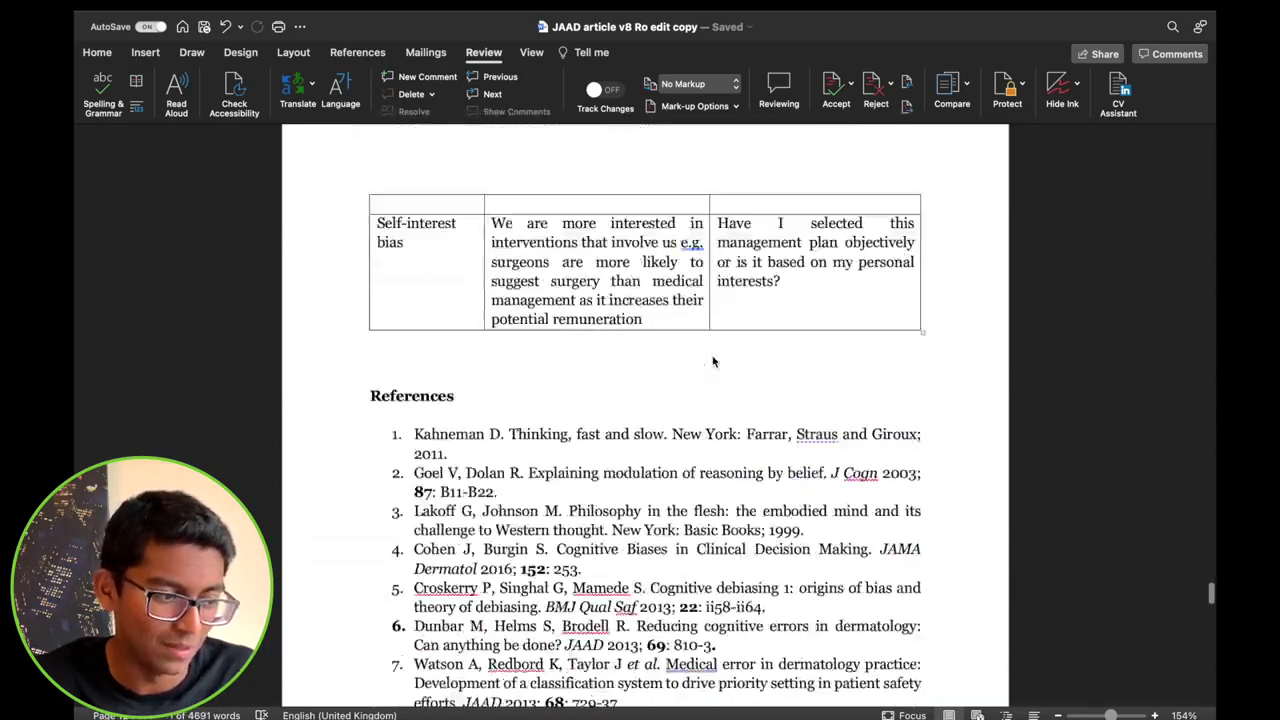
{"action": "scroll", "coordinate": [631, 432], "scroll_direction": "down", "scroll_amount": 3}
{"action": "left_click_drag", "start_coordinate": [622, 428], "coordinate": [458, 395]}
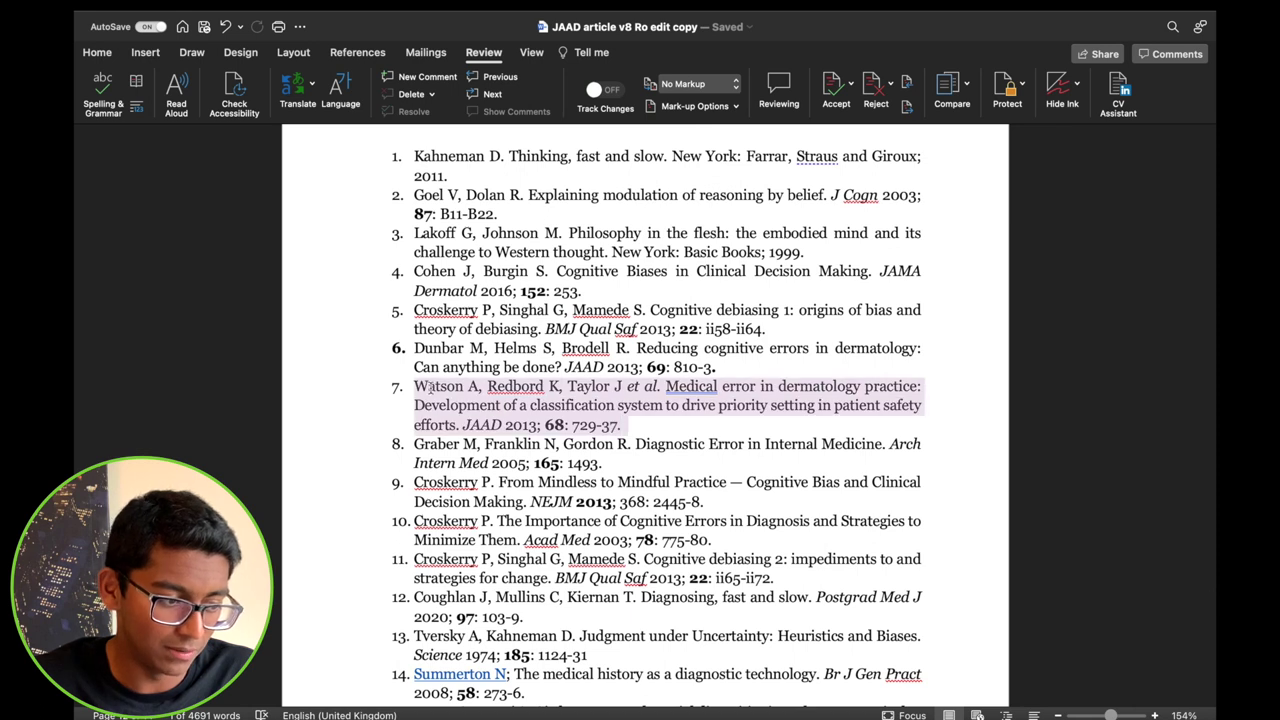
{"action": "left_click", "coordinate": [645, 432]}
Step: Replace the standalone citation near the document's end with the copied Vancouver citation and select its leading "1."
{"action": "scroll", "coordinate": [645, 432], "scroll_direction": "down", "scroll_amount": 20}
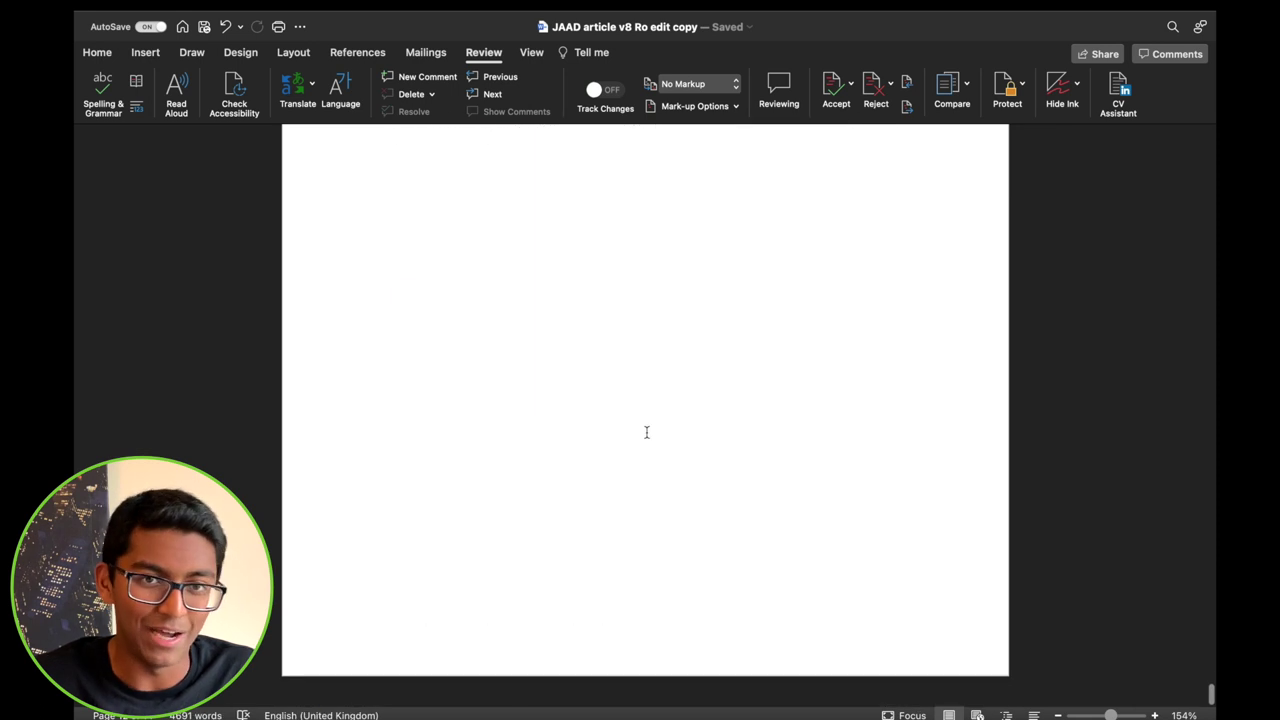
{"action": "scroll", "coordinate": [646, 432], "scroll_direction": "up", "scroll_amount": 4}
{"action": "scroll", "coordinate": [646, 432], "scroll_direction": "down", "scroll_amount": 3}
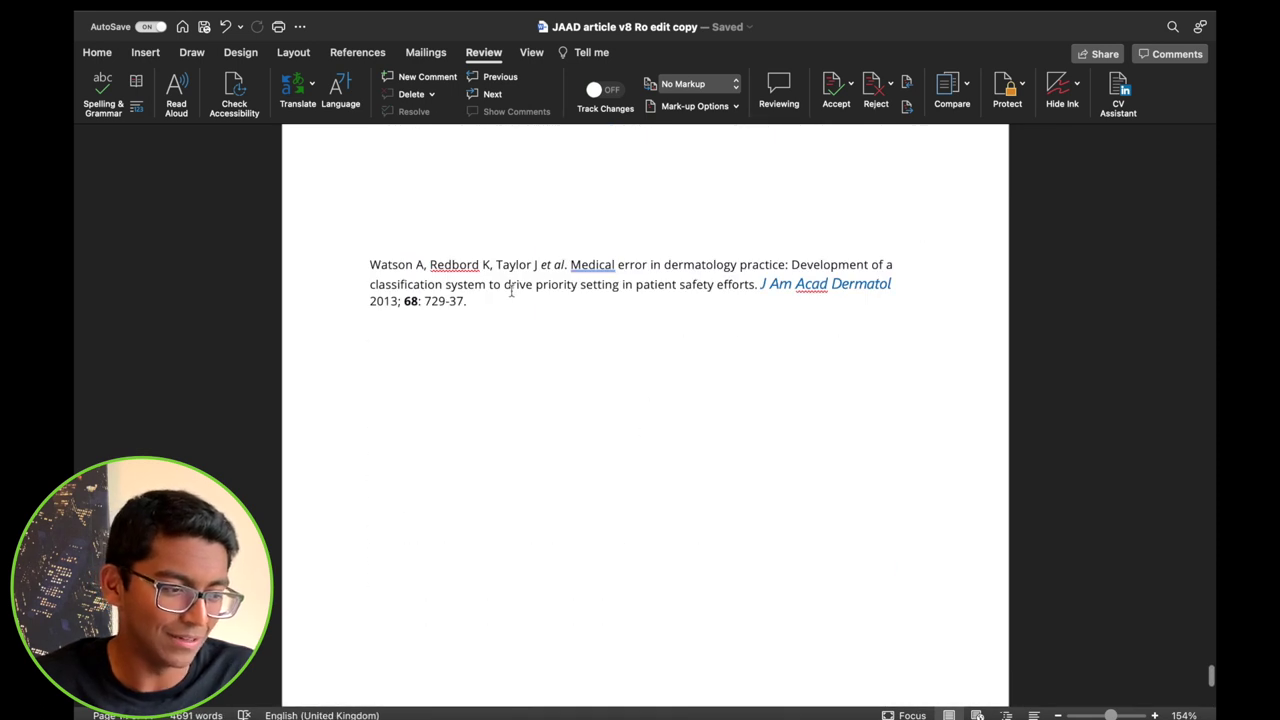
{"action": "left_click_drag", "start_coordinate": [535, 288], "coordinate": [381, 272]}
{"action": "left_click_drag", "start_coordinate": [482, 304], "coordinate": [371, 266]}
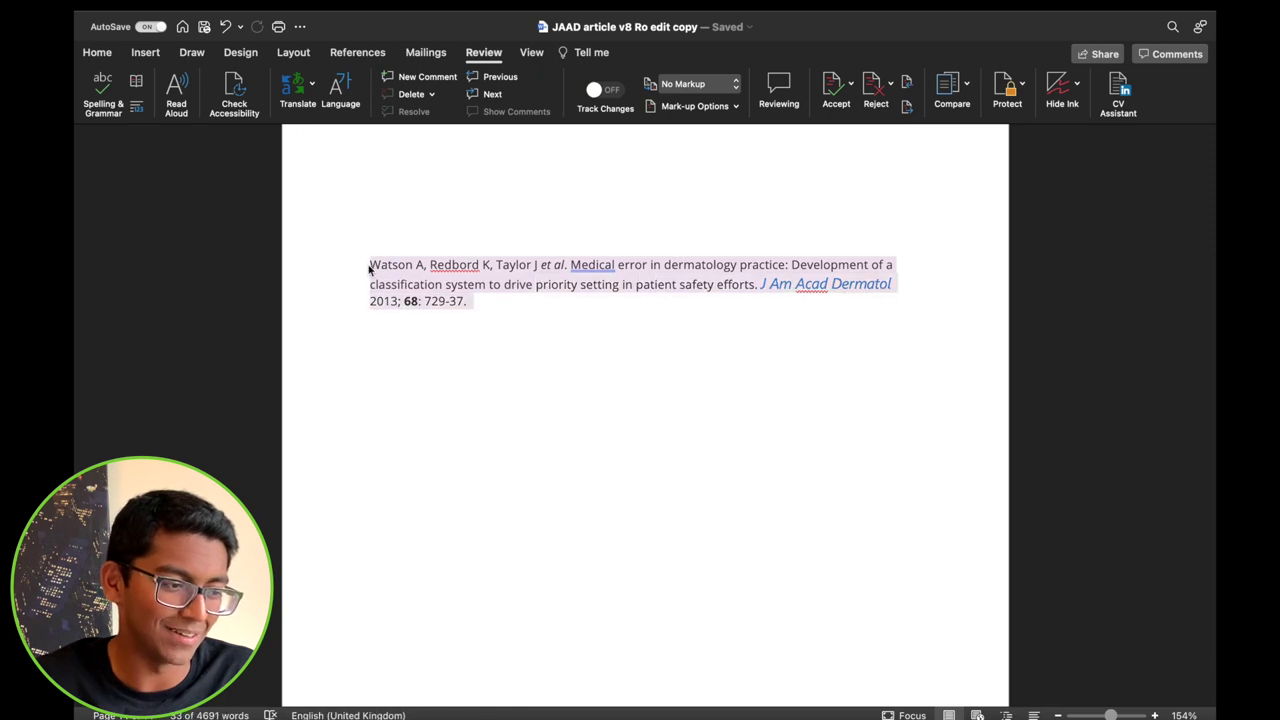
{"action": "key", "text": "BackSpace"}
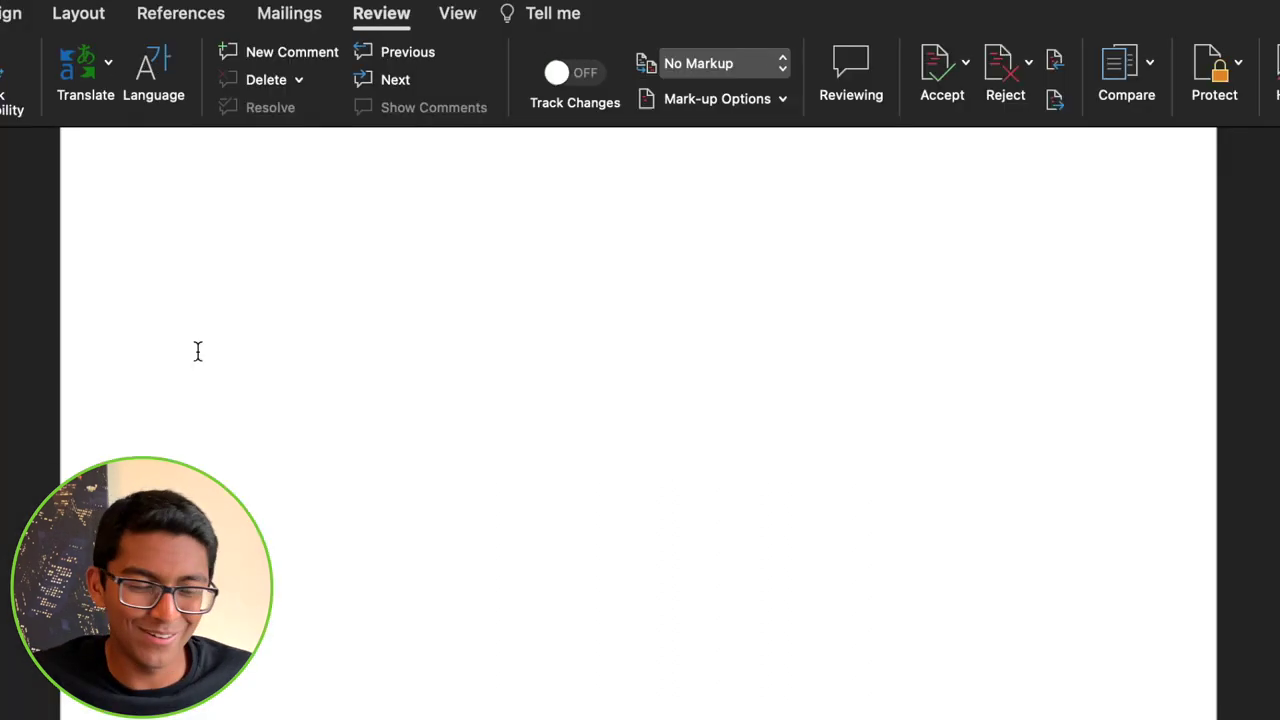
{"action": "type", "text": "1. Watson A, Redbord K, Taylor J, Shippy A, Kostecki J, Swerlick R. Medical error in dermatology practice: Development of a classification system to drive priority setting in patient safety efforts. Journal of the American Academy of Dermatology. 2013;68(5):729-737."}
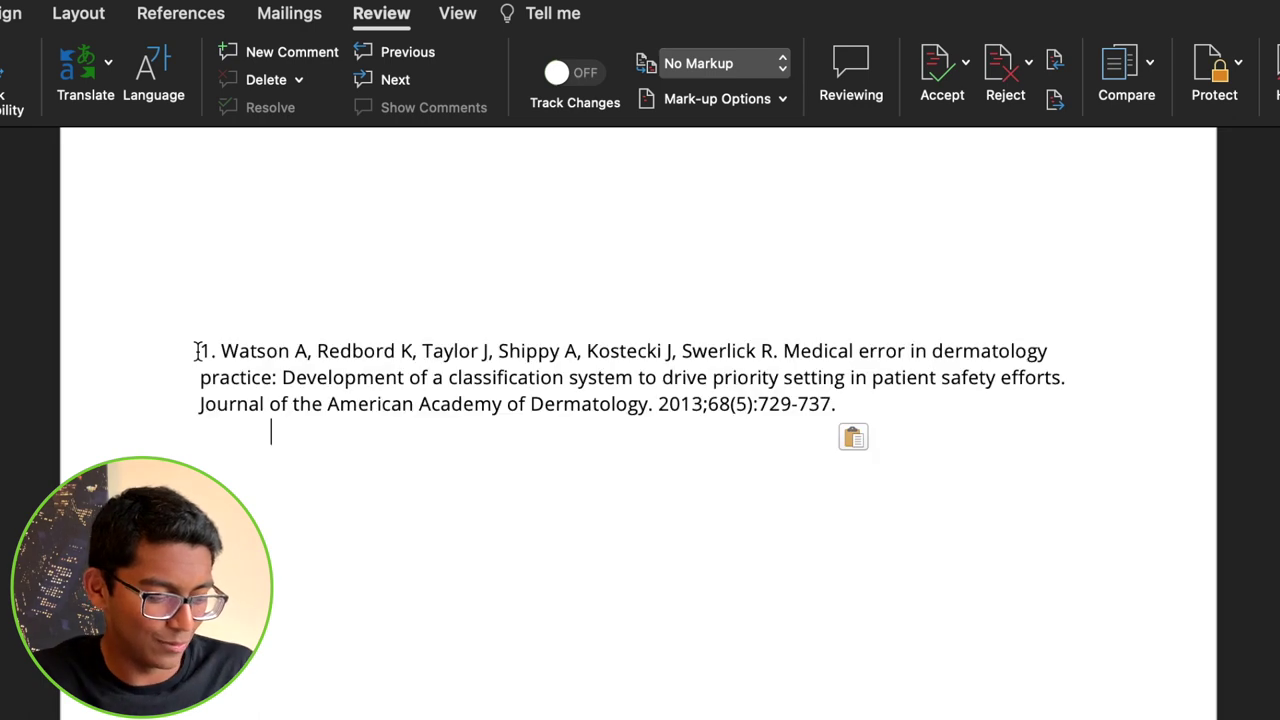
{"action": "left_click", "coordinate": [196, 350]}
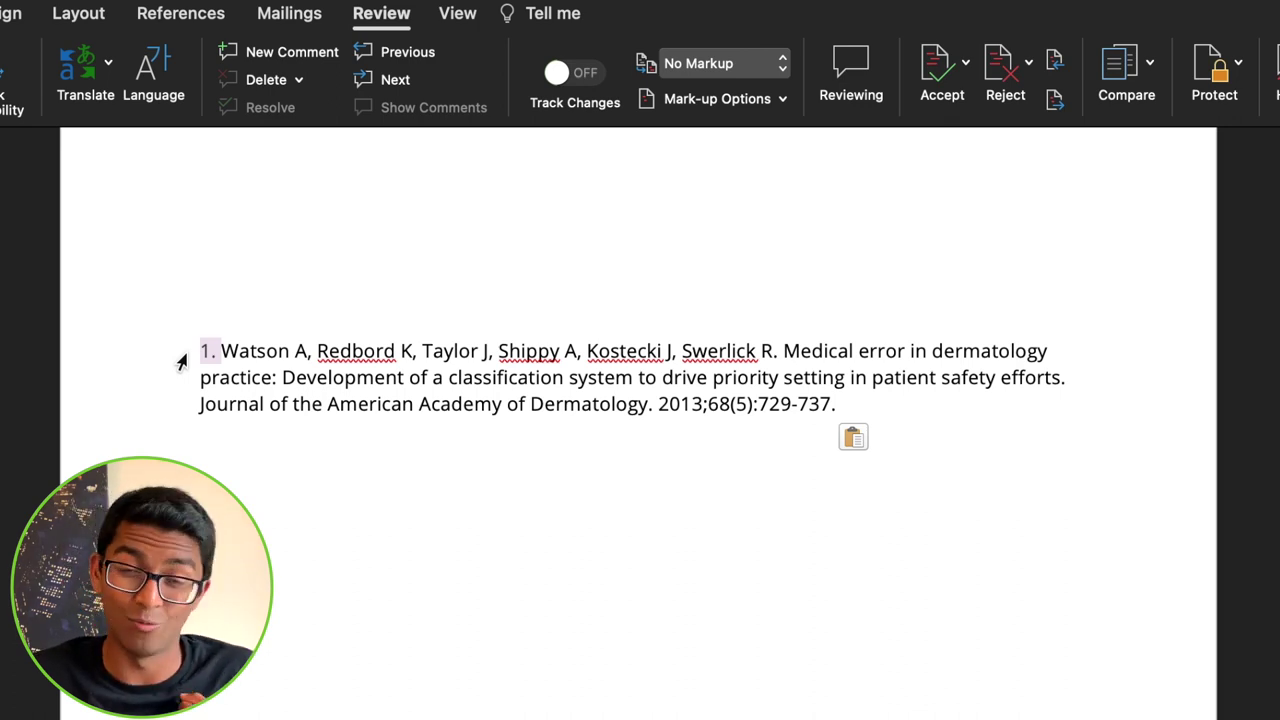
Step: Renumber the pasted citation as 7. and replace all authors after the third with "et al."
{"action": "type", "text": "7."}
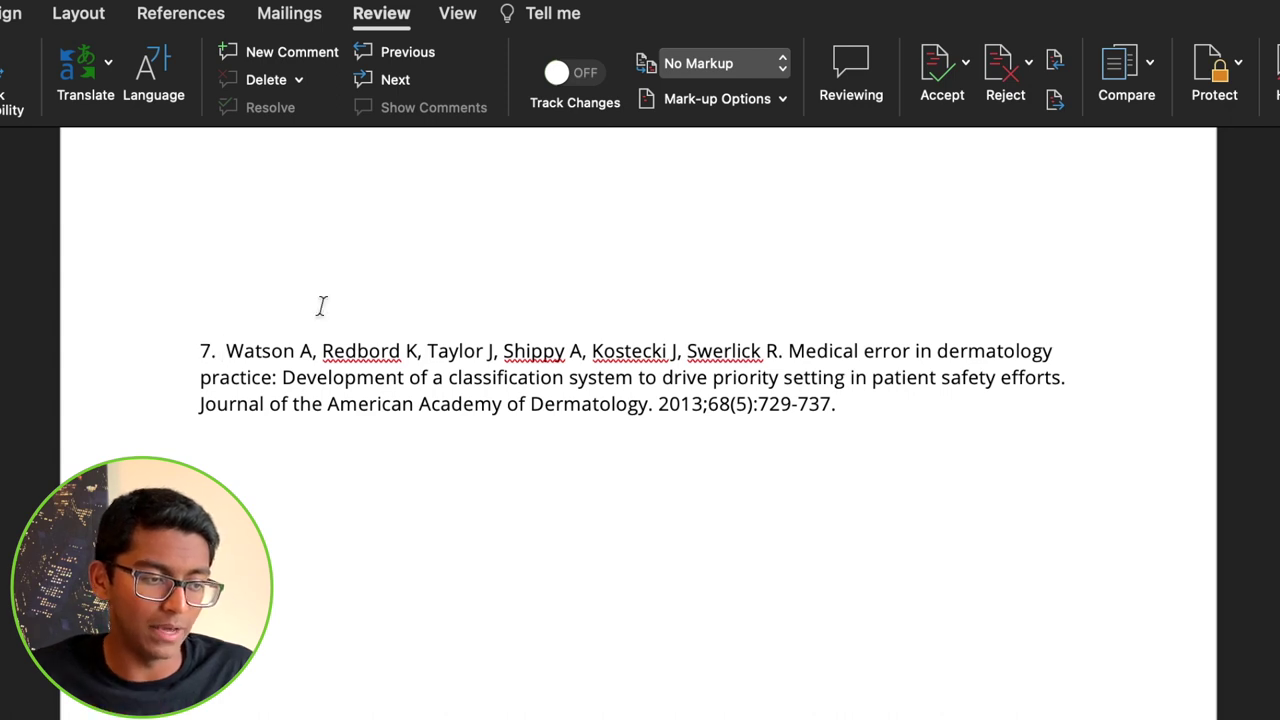
{"action": "left_click_drag", "start_coordinate": [502, 351], "coordinate": [783, 355]}
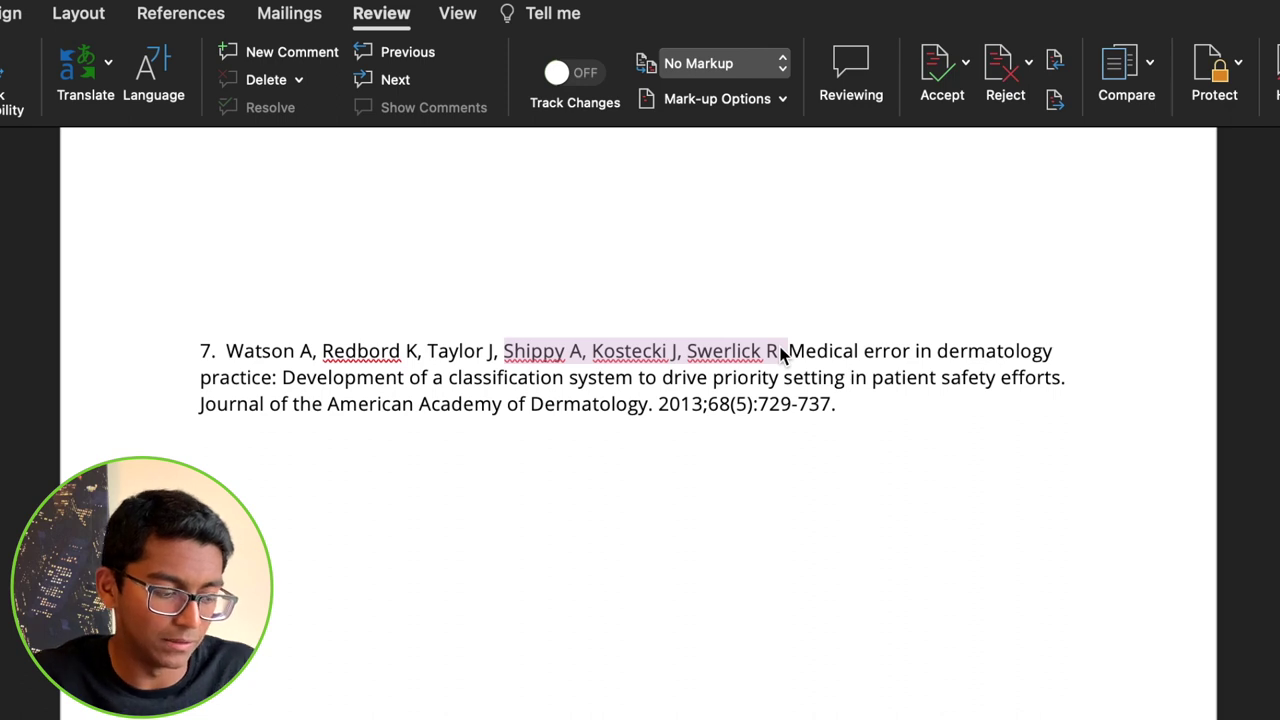
{"action": "type", "text": "et al."}
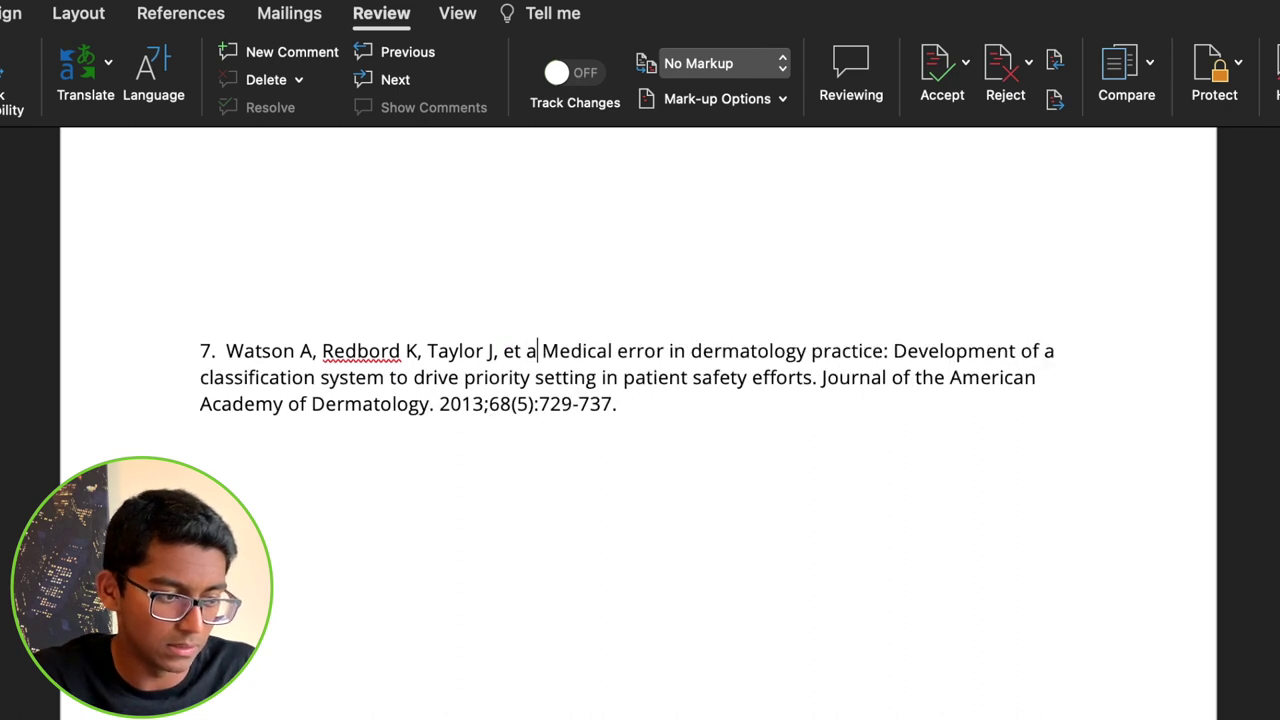
Step: Italicise "et al" in the citation, leaving its period in regular type
{"action": "left_click_drag", "start_coordinate": [503, 351], "coordinate": [540, 360]}
{"action": "key", "text": "BackSpace"}
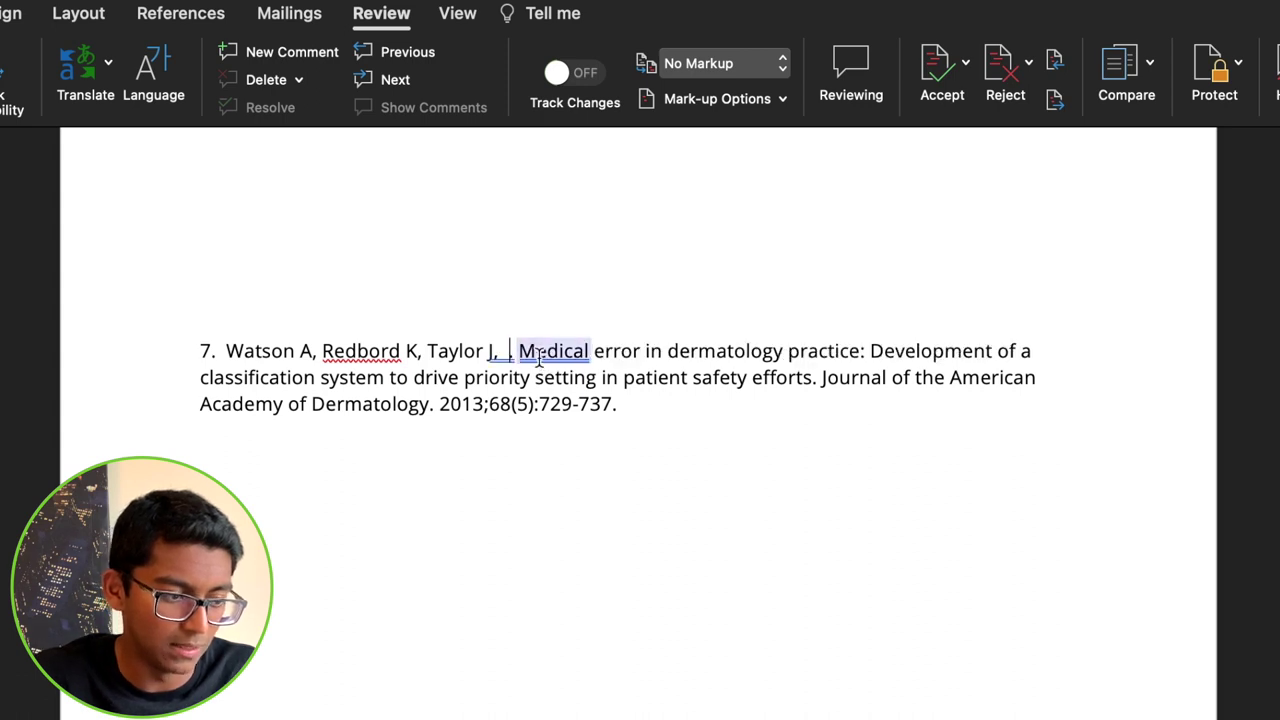
{"action": "key", "text": "super+z"}
{"action": "key", "text": "super+i"}
{"action": "left_click", "coordinate": [563, 420]}
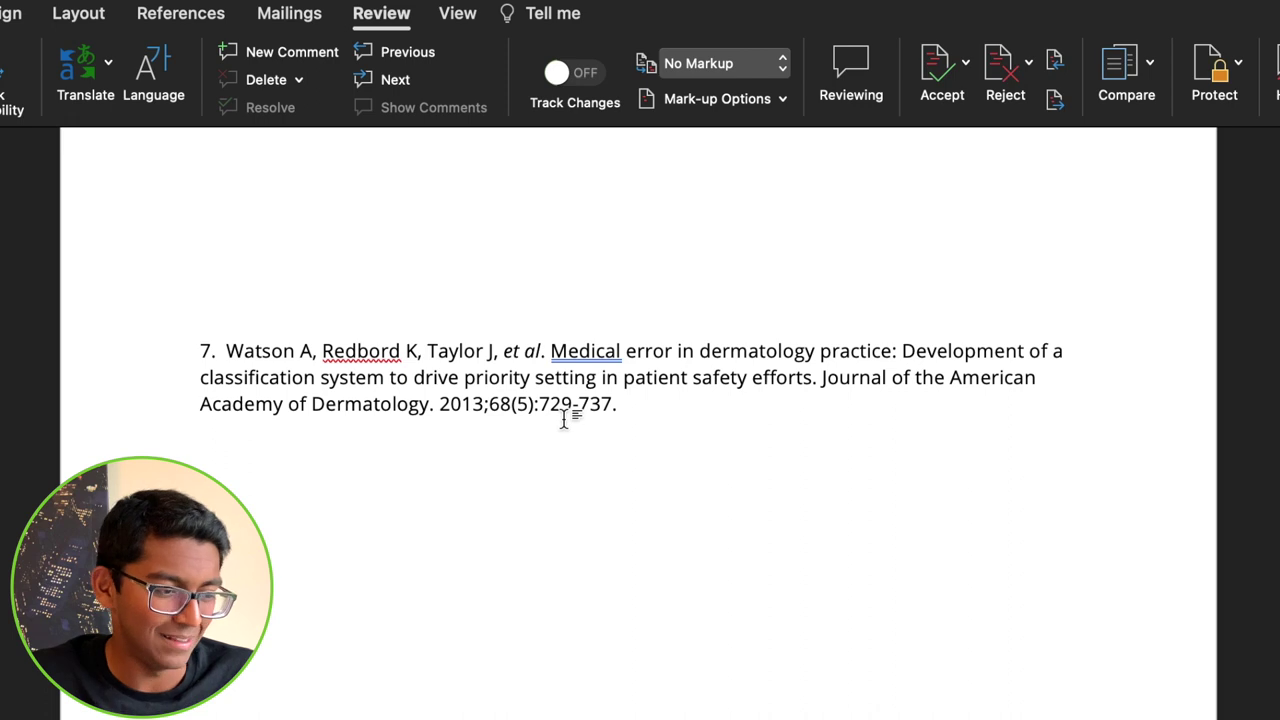
Step: Check the article title in the citation and italicise the journal name "Journal of the American Academy of Dermatology"
{"action": "double_click", "coordinate": [551, 350]}
{"action": "left_click_drag", "start_coordinate": [551, 350], "coordinate": [814, 379]}
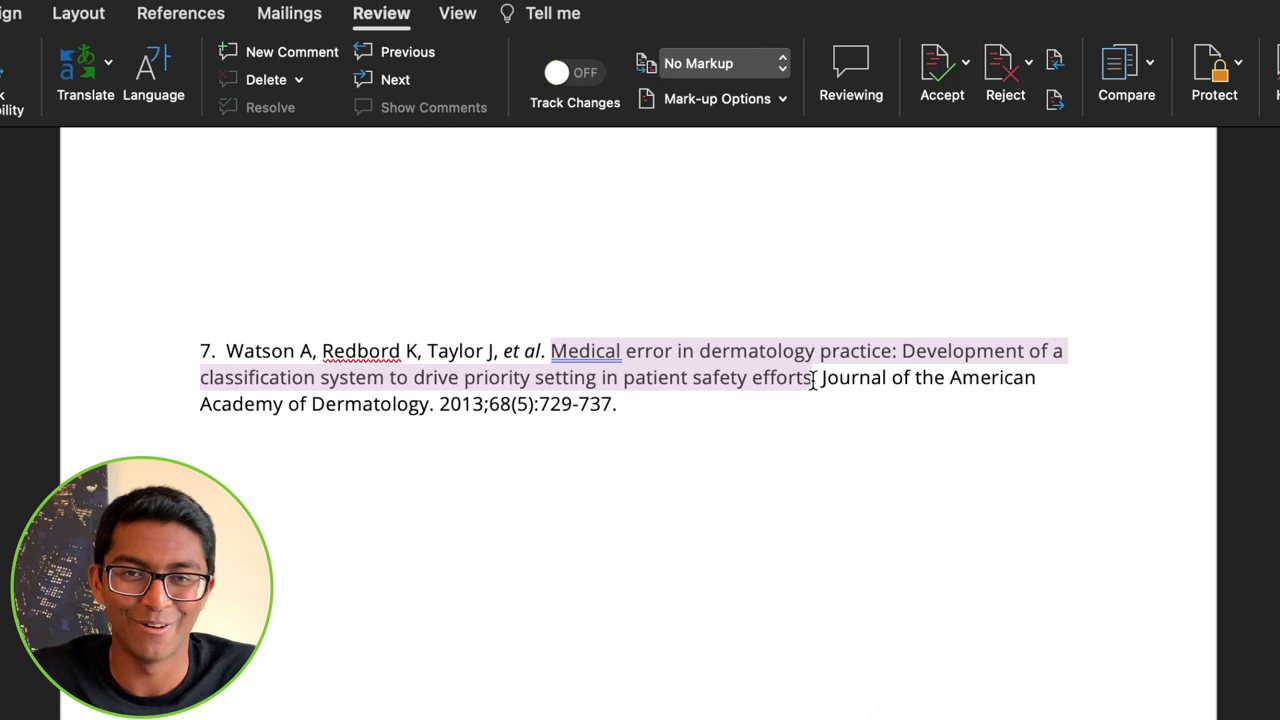
{"action": "left_click", "coordinate": [816, 378]}
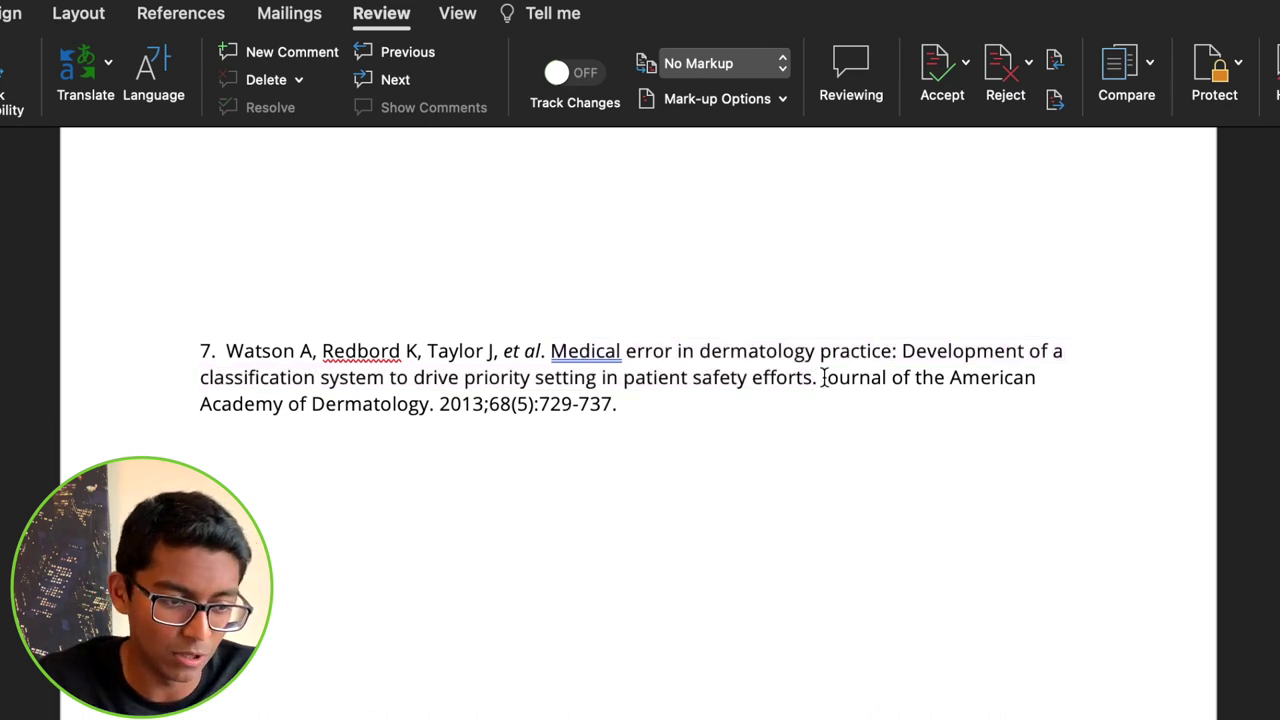
{"action": "left_click_drag", "start_coordinate": [822, 378], "coordinate": [430, 410]}
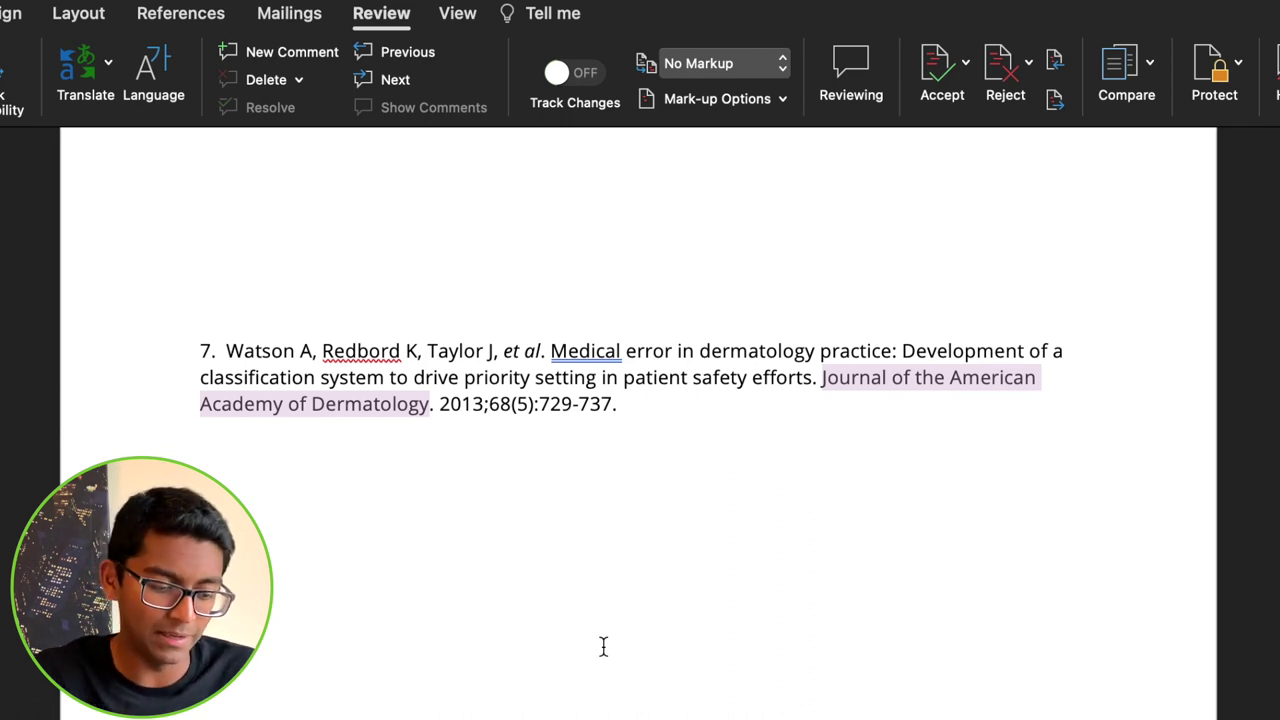
{"action": "key", "text": "cmd+i"}
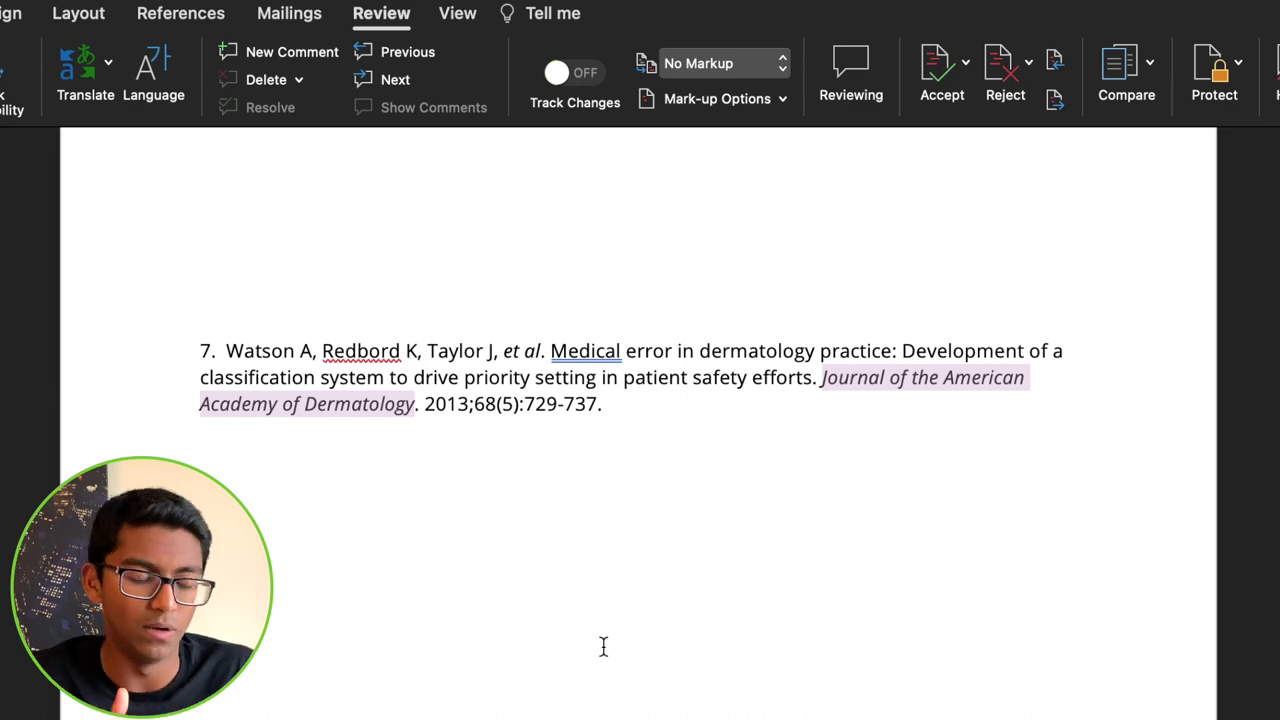
Step: Switch to the PubMed article in Chrome and copy the journal abbreviation "J Am Acad Dermatol" above the title
{"action": "key", "text": "ctrl+Left"}
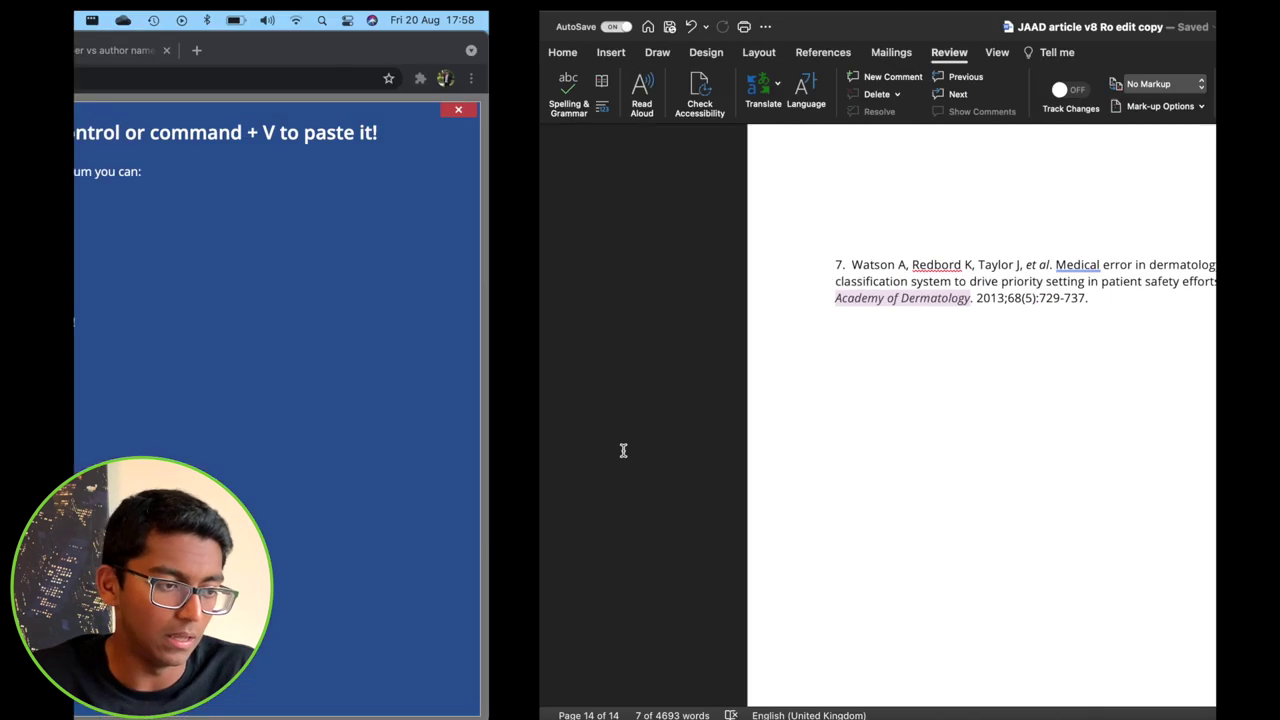
{"action": "left_click", "coordinate": [257, 48]}
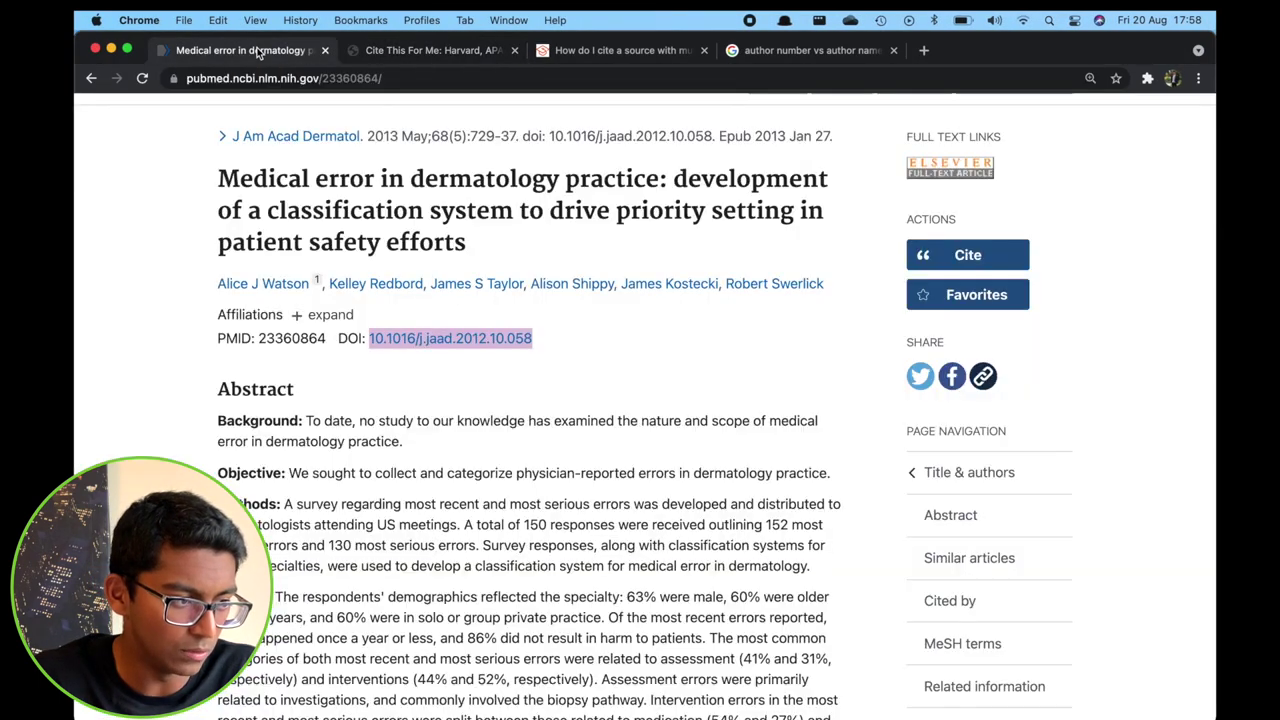
{"action": "scroll", "coordinate": [286, 240], "scroll_direction": "up", "scroll_amount": 2}
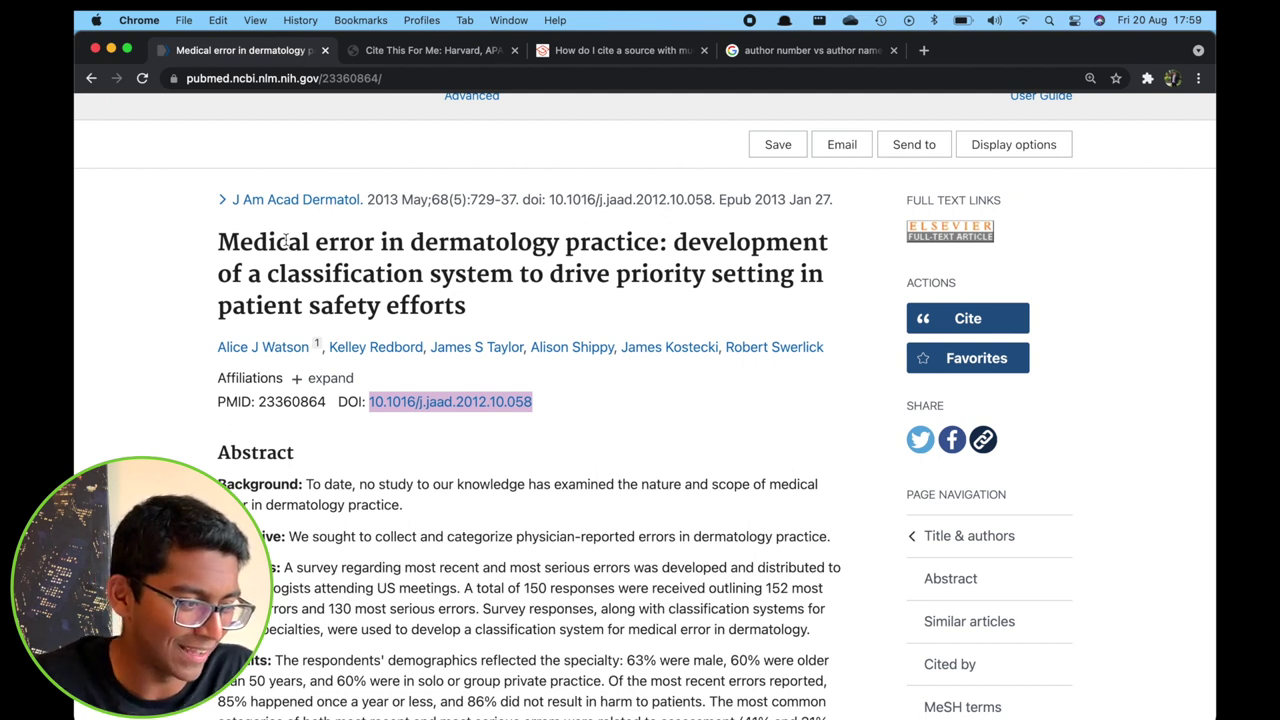
{"action": "left_click_drag", "start_coordinate": [360, 199], "coordinate": [230, 200]}
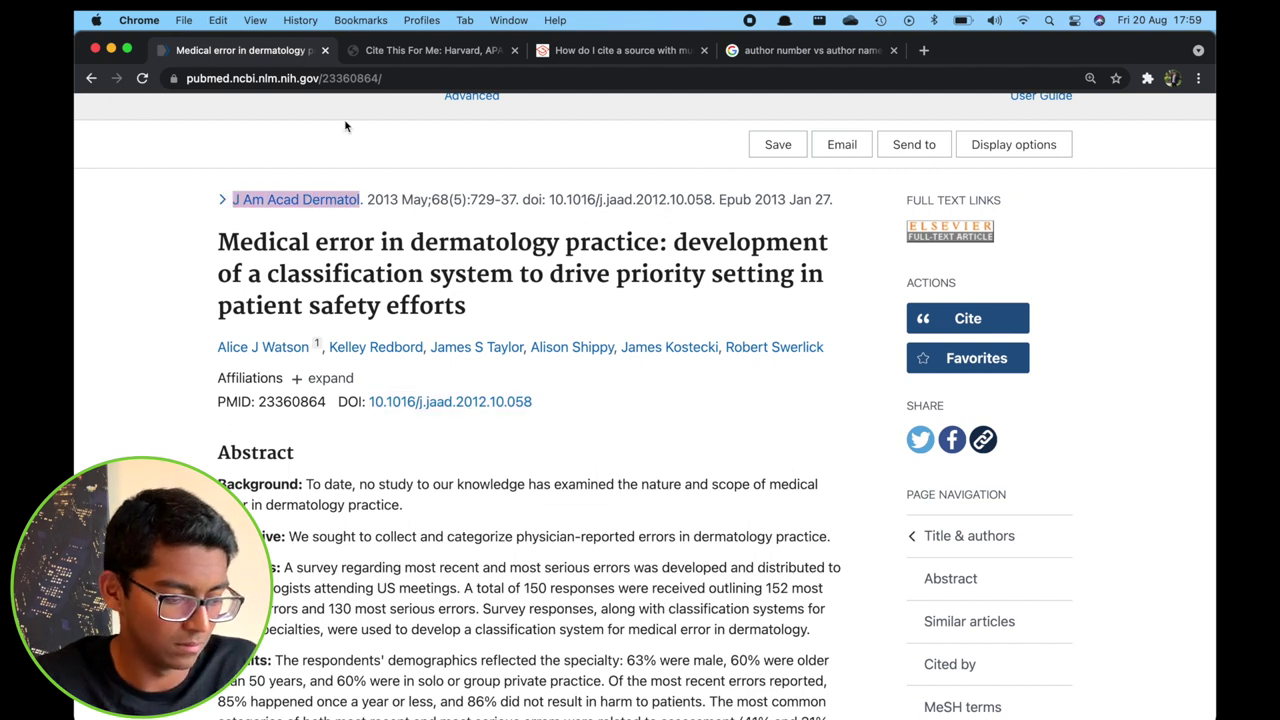
Step: Return to Word and replace the full journal name in the citation with the copied abbreviation, matching the existing formatting
{"action": "key", "text": "ctrl+Right"}
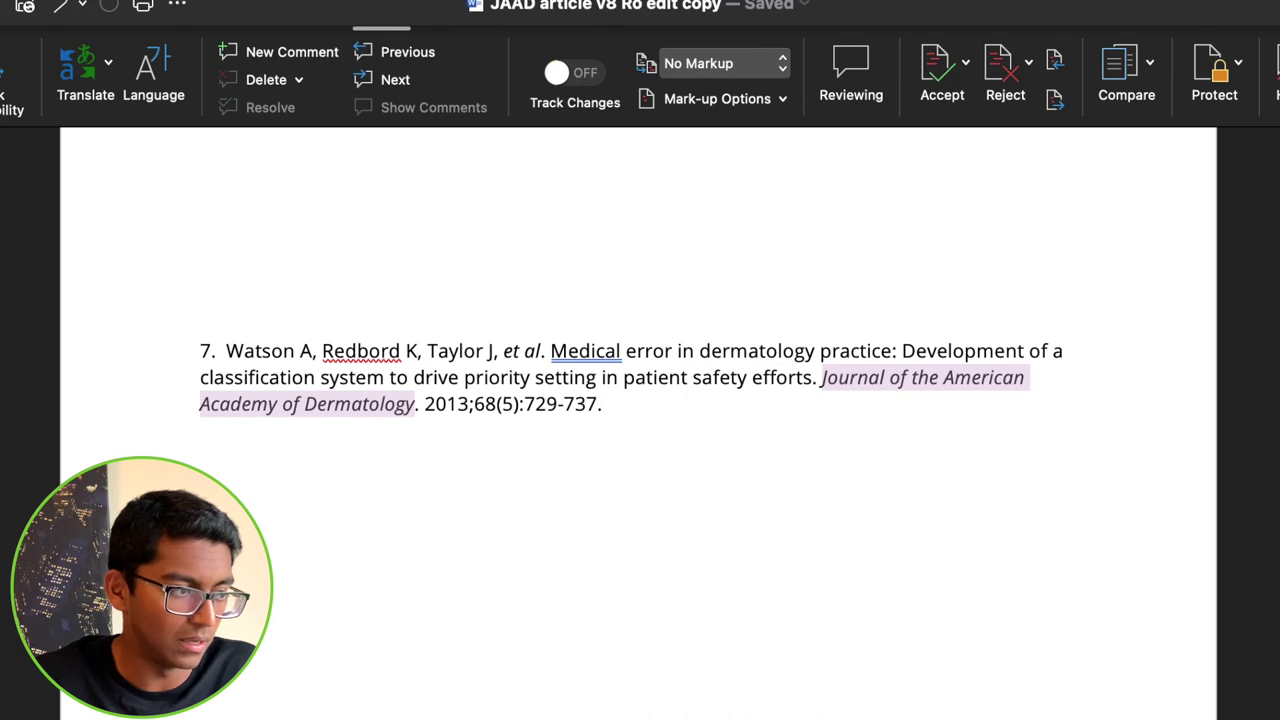
{"action": "left_click", "coordinate": [200, 24]}
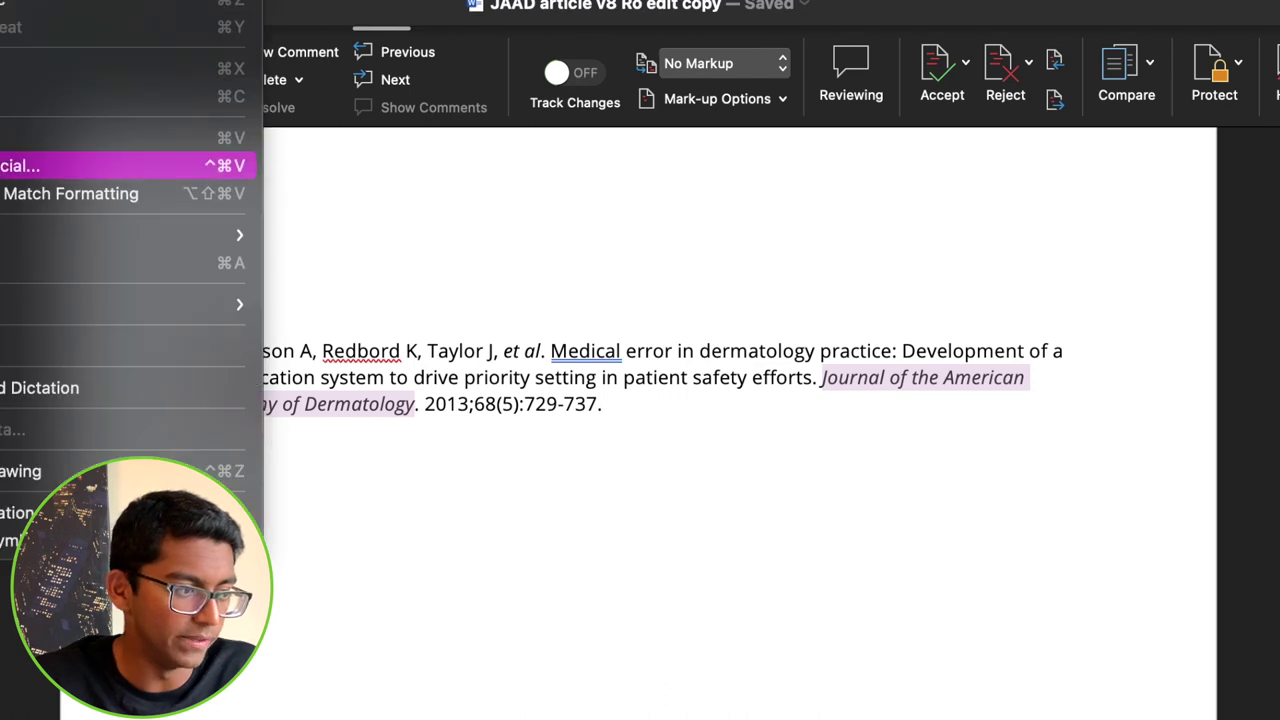
{"action": "left_click", "coordinate": [70, 193]}
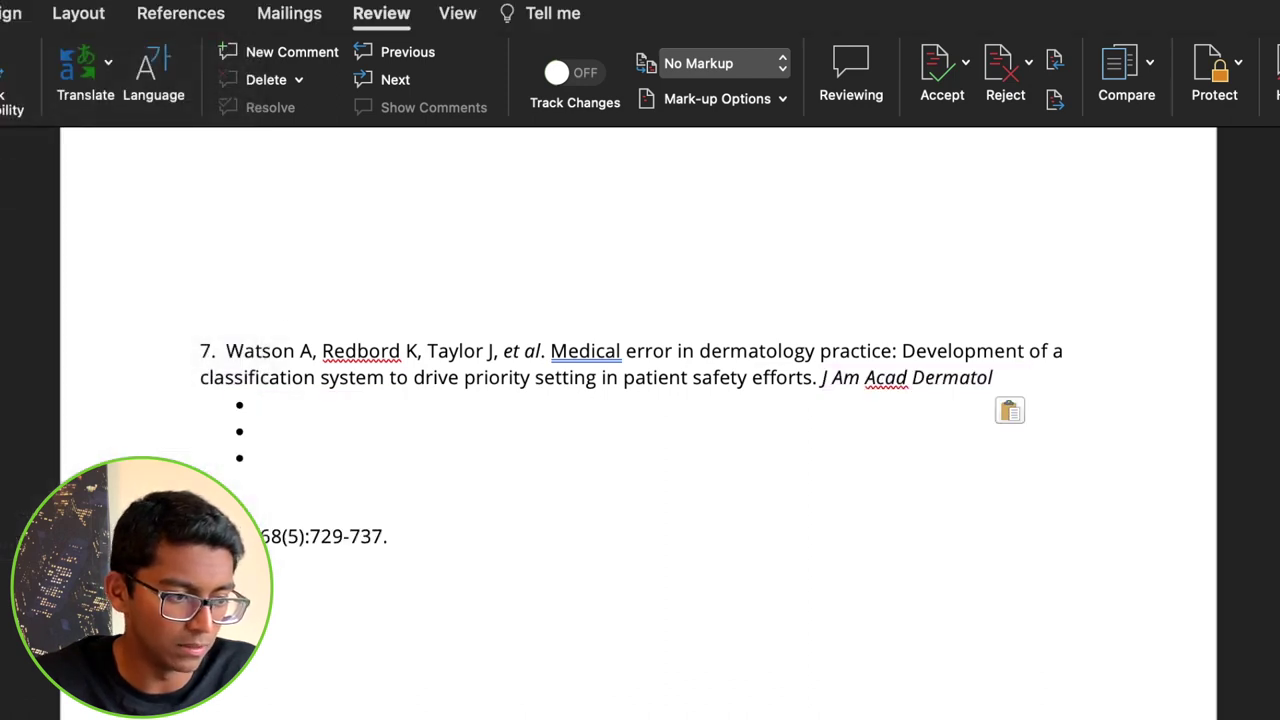
Step: Remove the stray bullets, line breaks and period after "J Am Acad Dermatol" so the year follows the journal abbreviation
{"action": "left_click_drag", "start_coordinate": [257, 463], "coordinate": [214, 403]}
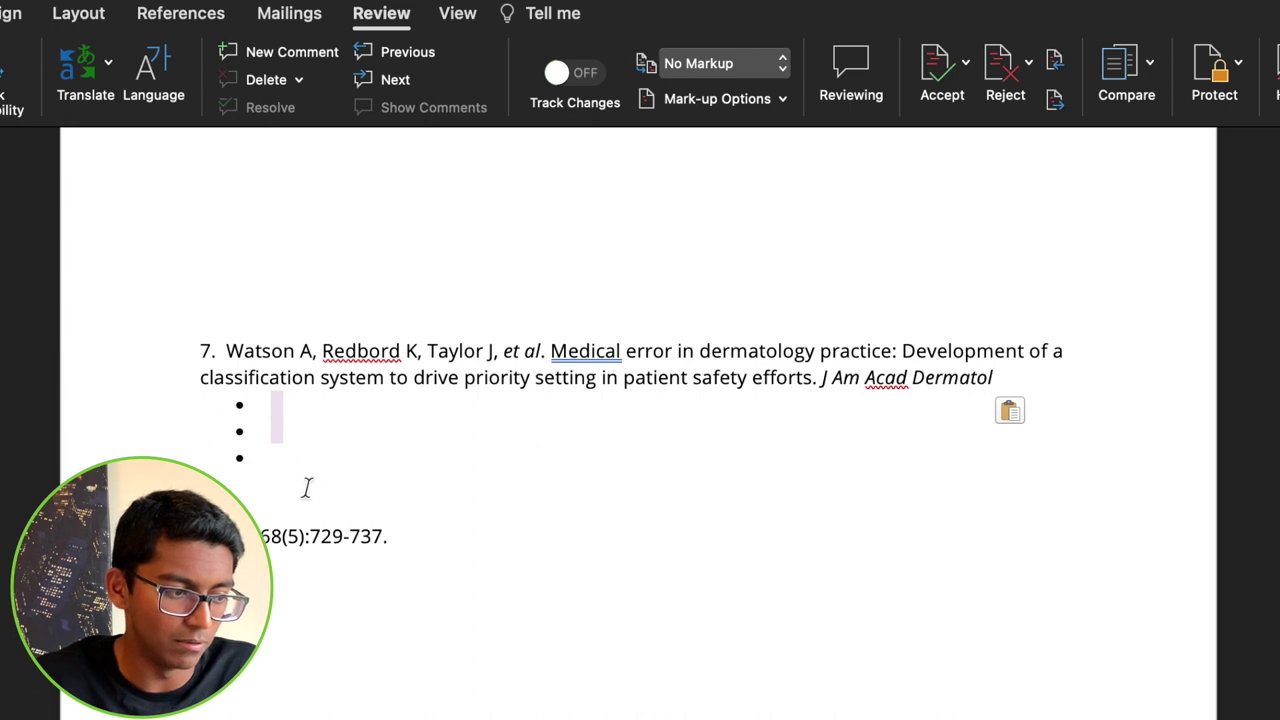
{"action": "key", "text": "BackSpace"}
{"action": "key", "text": "BackSpace"}
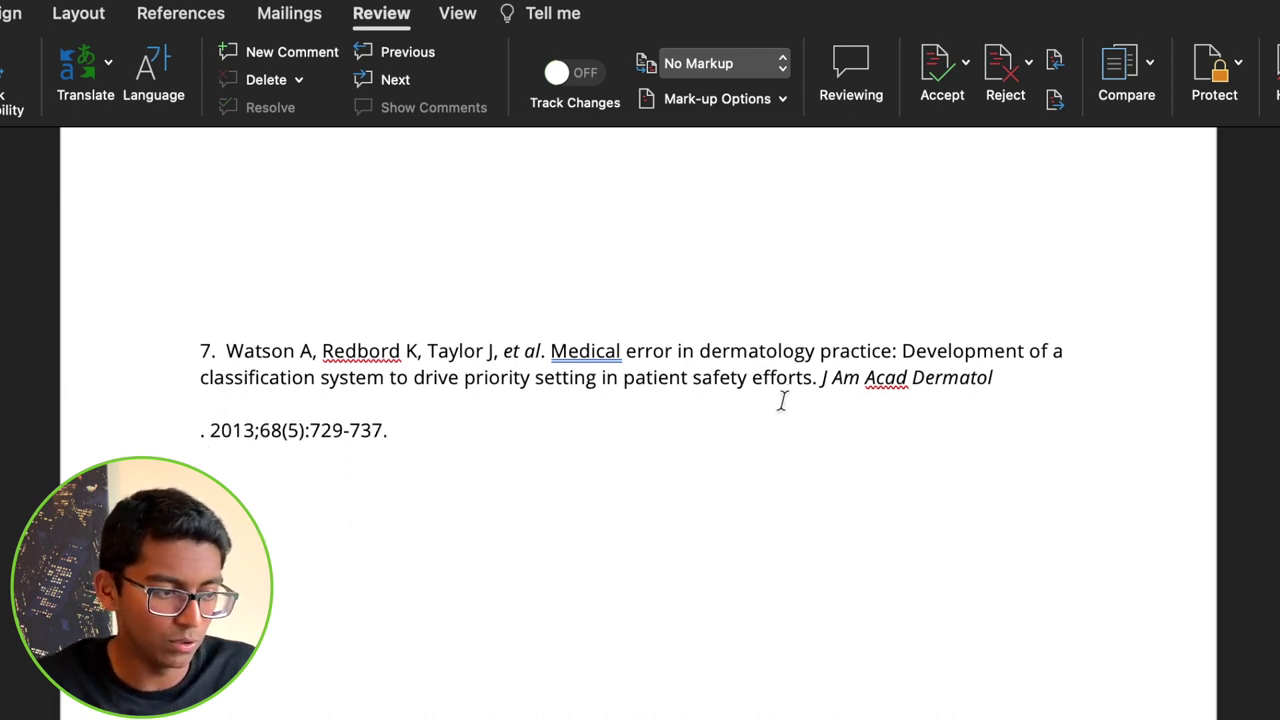
{"action": "left_click", "coordinate": [824, 379]}
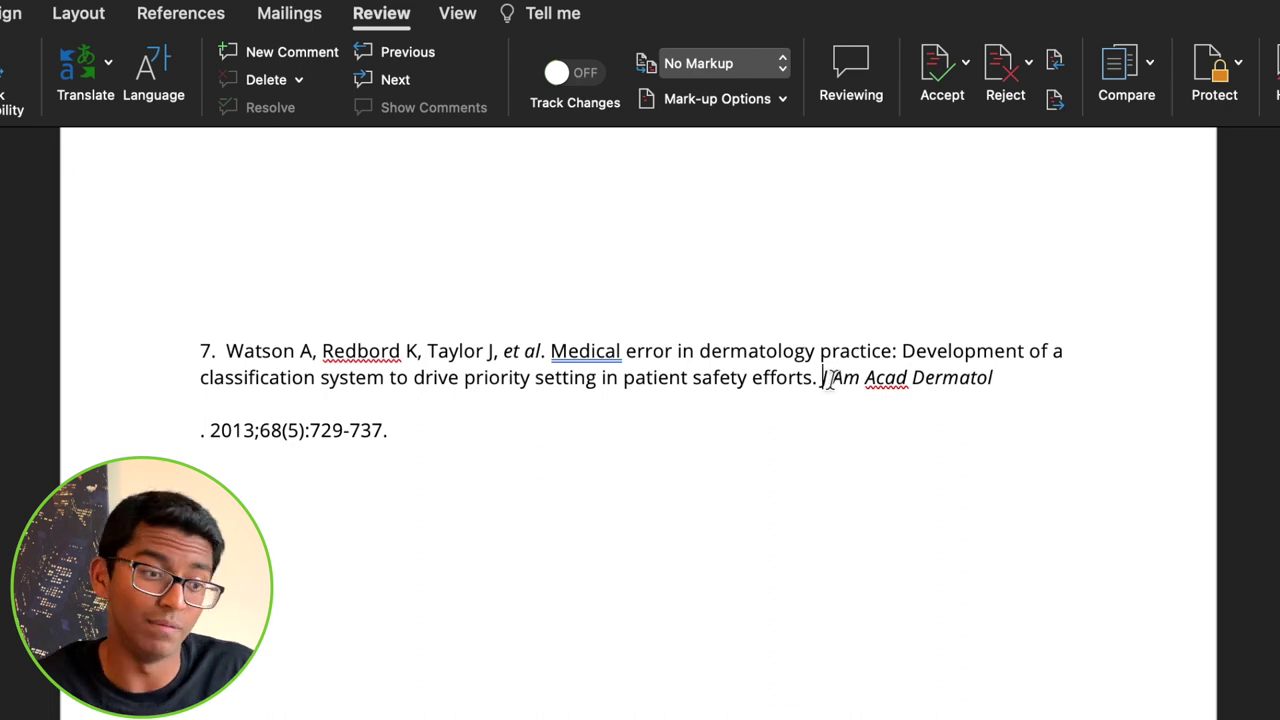
{"action": "left_click_drag", "start_coordinate": [826, 379], "coordinate": [1020, 375]}
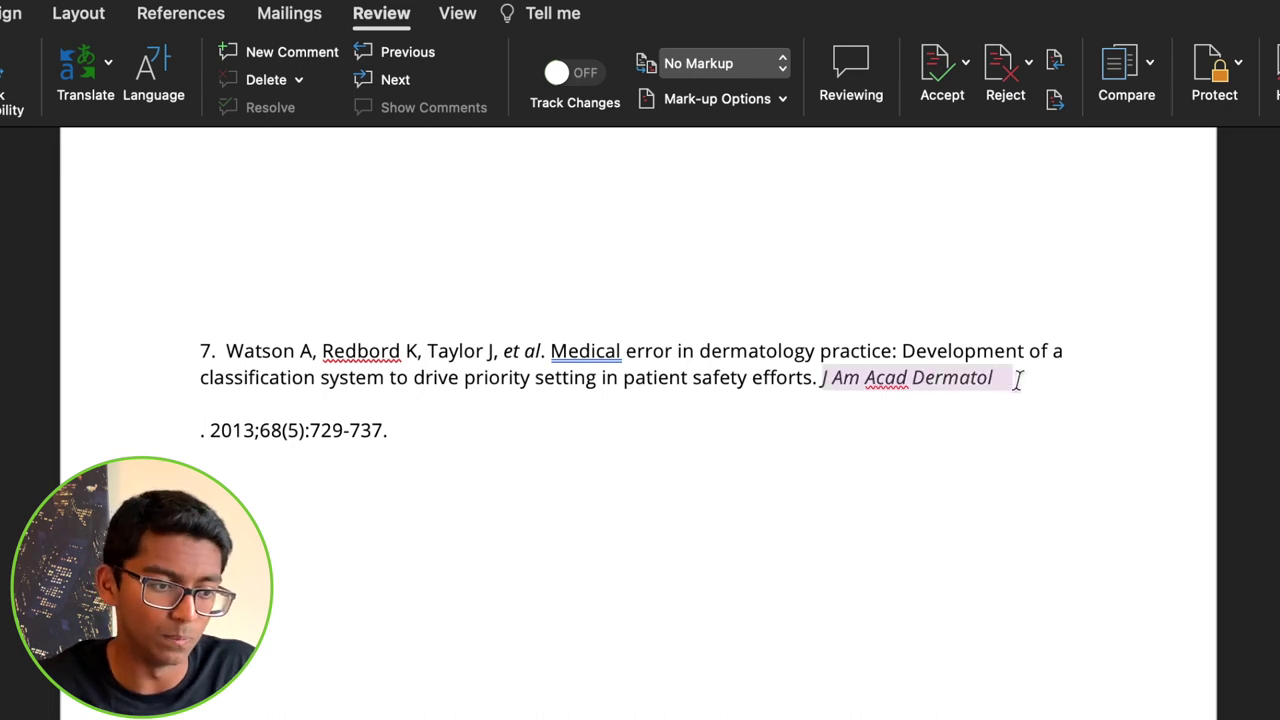
{"action": "left_click", "coordinate": [211, 430]}
{"action": "key", "text": "BackSpace"}
{"action": "key", "text": "BackSpace"}
{"action": "key", "text": "BackSpace"}
{"action": "key", "text": "BackSpace"}
{"action": "key", "text": "Return"}
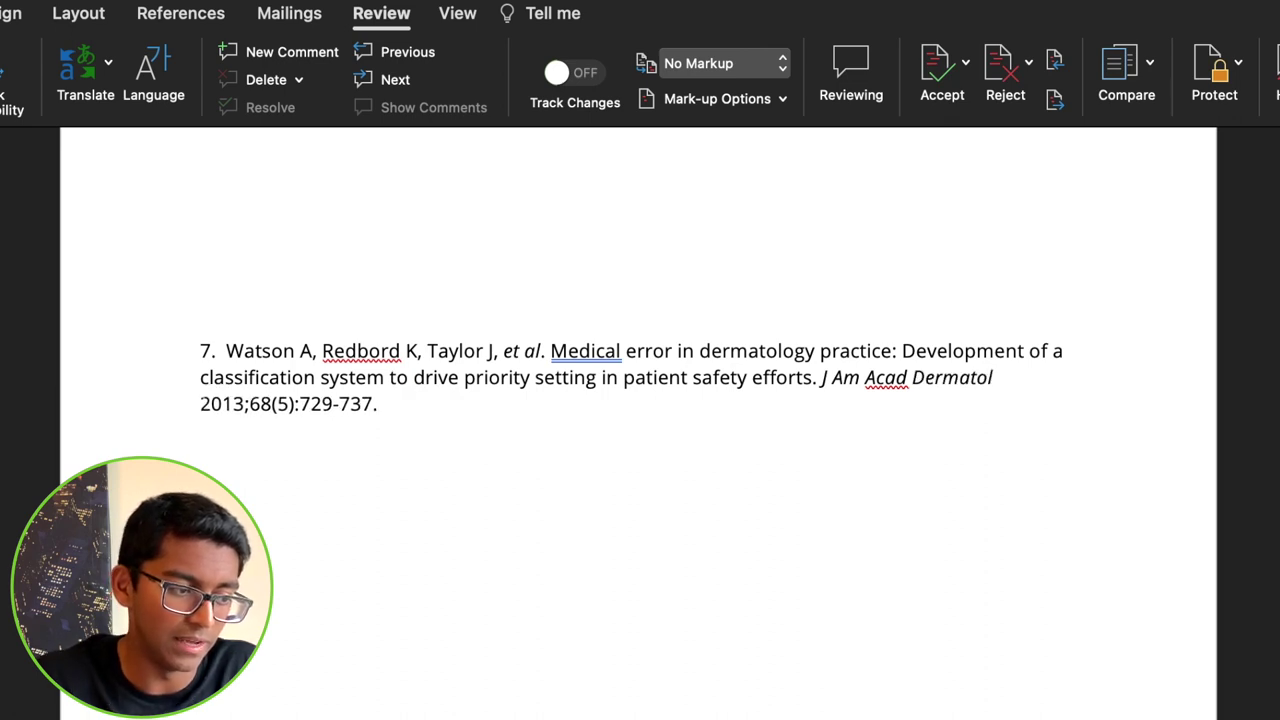
Step: Delete the issue number (5) and add spaces after the year's semicolon and the volume's colon
{"action": "left_click", "coordinate": [248, 403]}
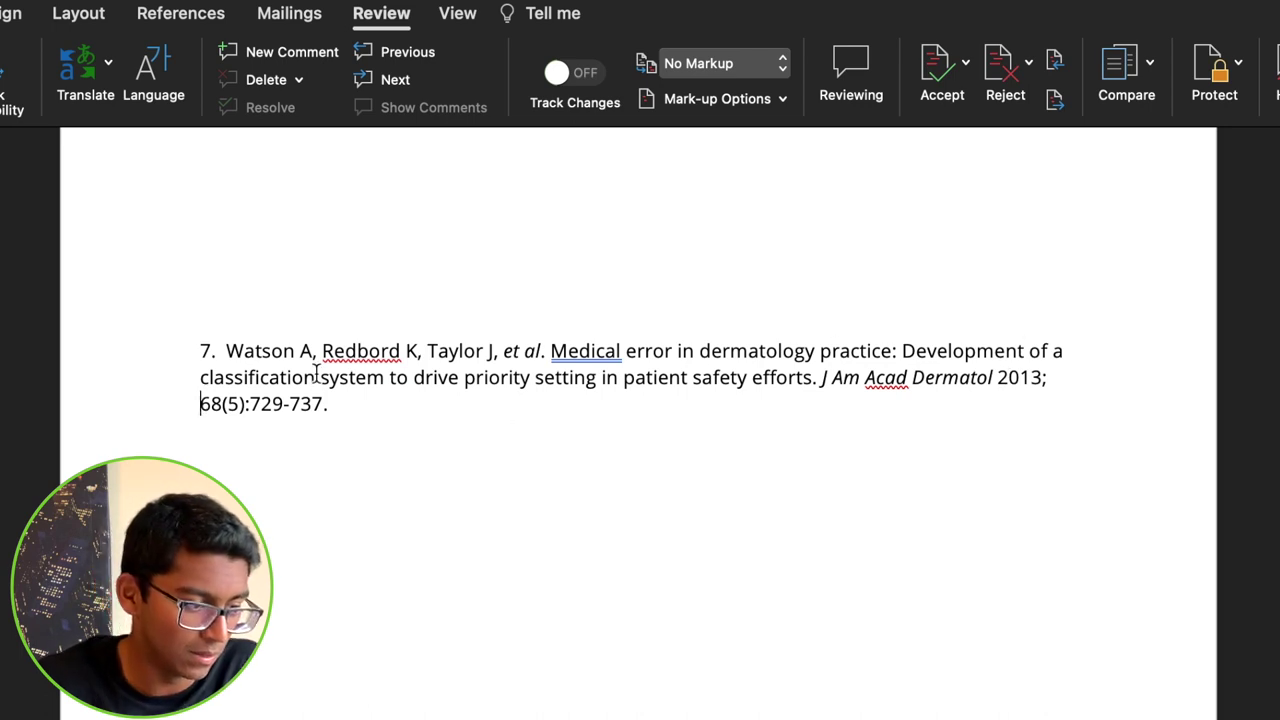
{"action": "left_click", "coordinate": [245, 403]}
{"action": "key", "text": "BackSpace"}
{"action": "key", "text": "BackSpace"}
{"action": "key", "text": "BackSpace"}
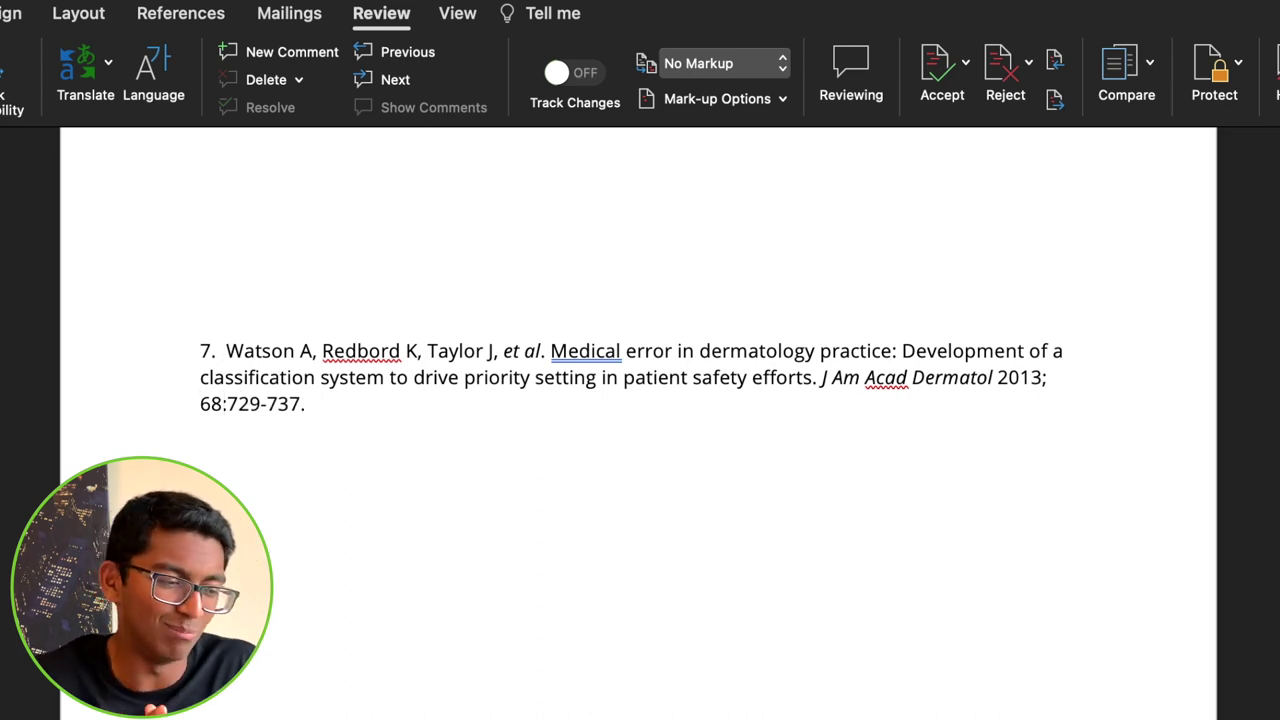
{"action": "key", "text": "Right"}
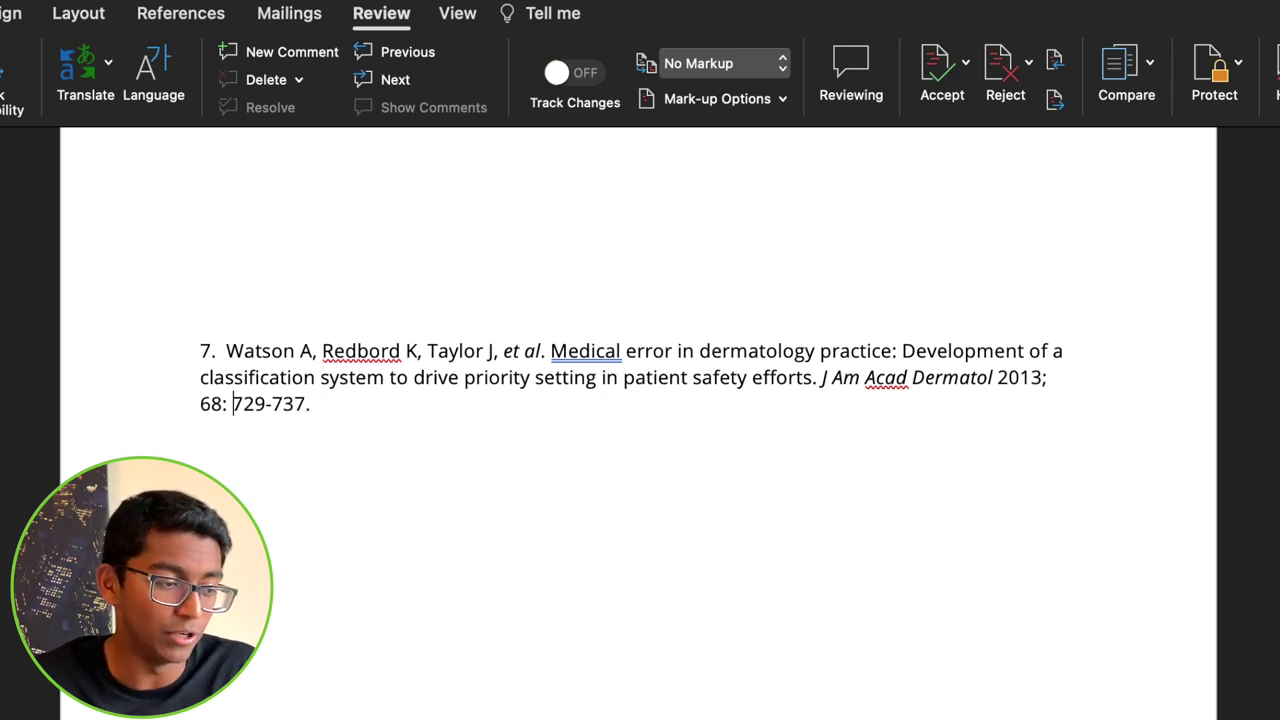
Step: Make the volume number 68 bold and shorten the citation's page range to 729-37
{"action": "double_click", "coordinate": [211, 404]}
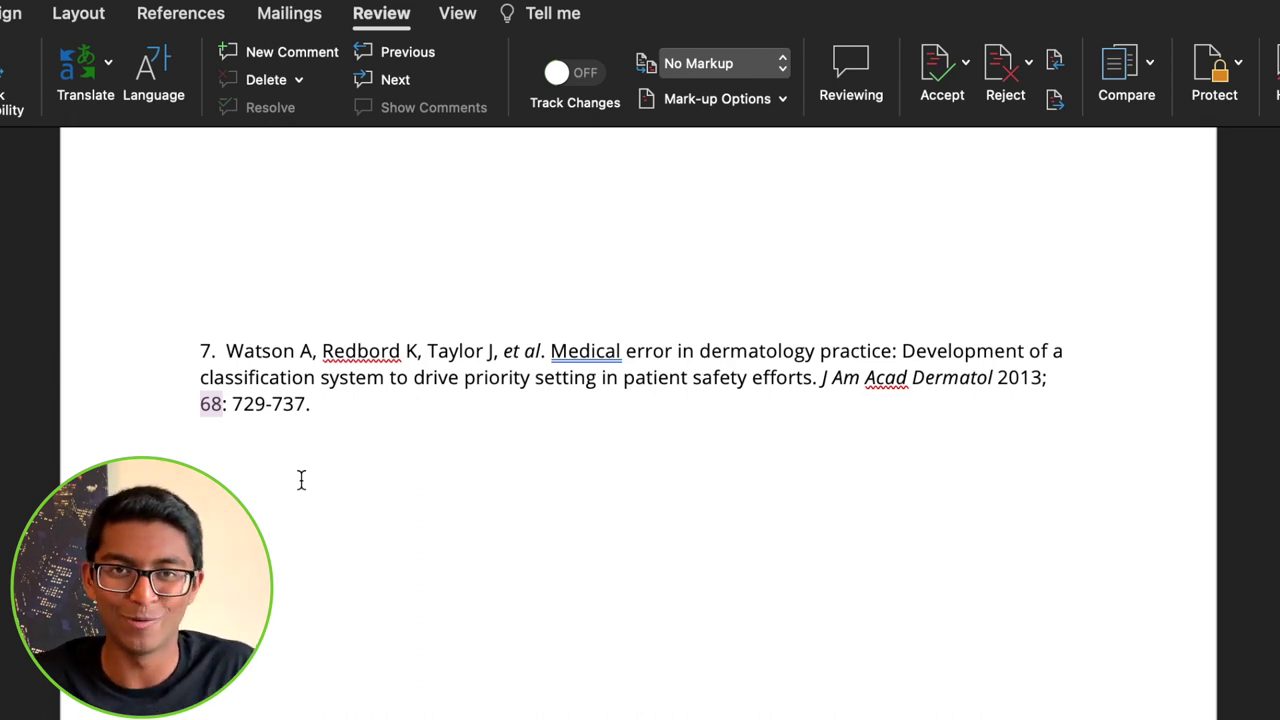
{"action": "key", "text": "super+b"}
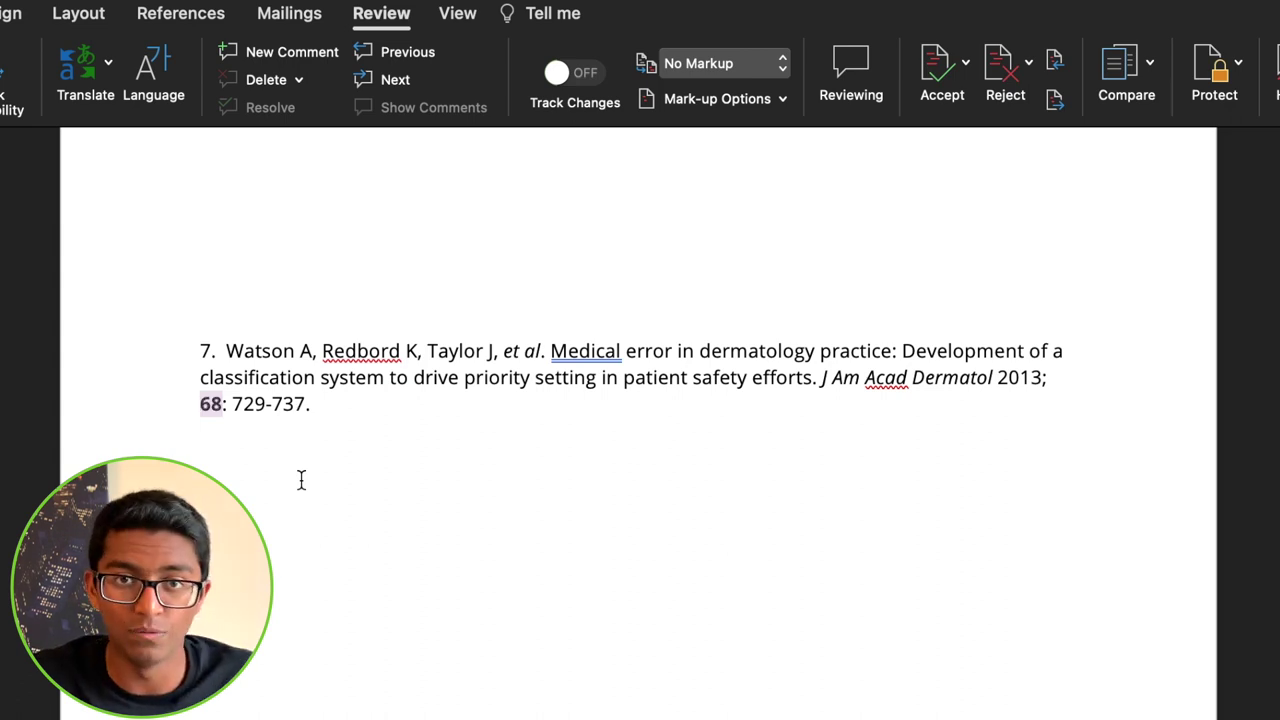
{"action": "left_click_drag", "start_coordinate": [233, 404], "coordinate": [305, 404]}
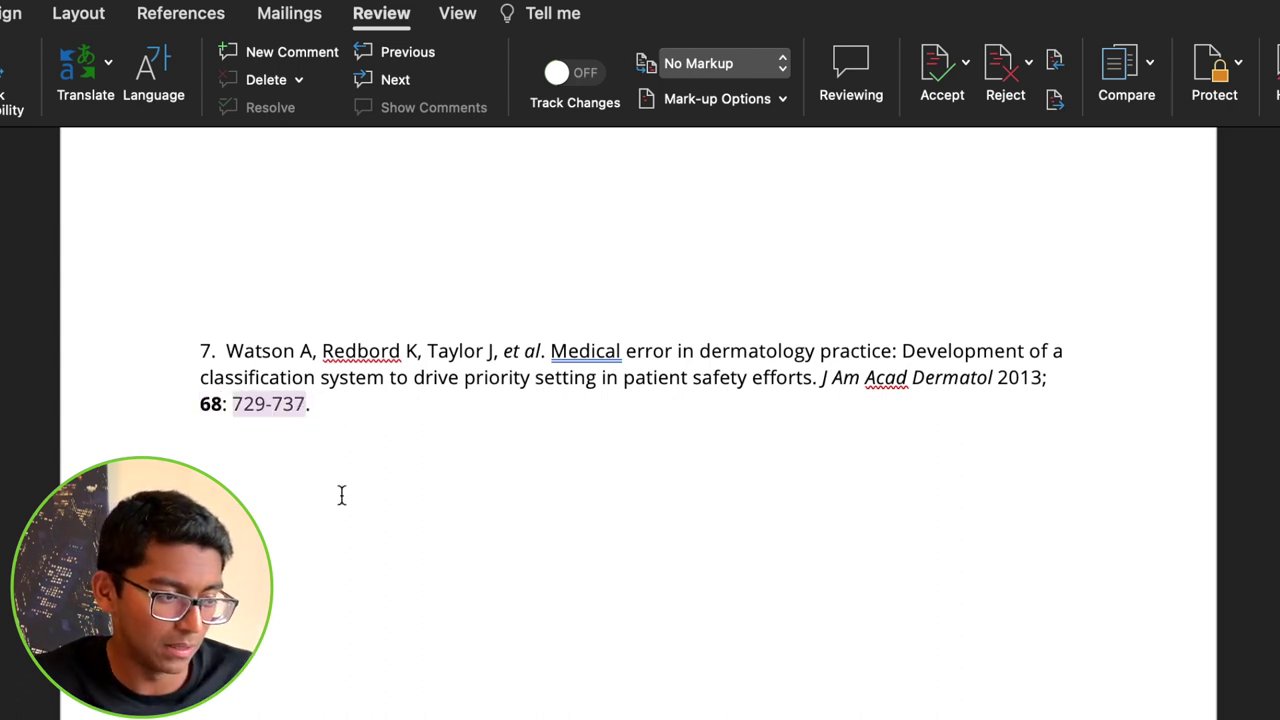
{"action": "left_click", "coordinate": [281, 408]}
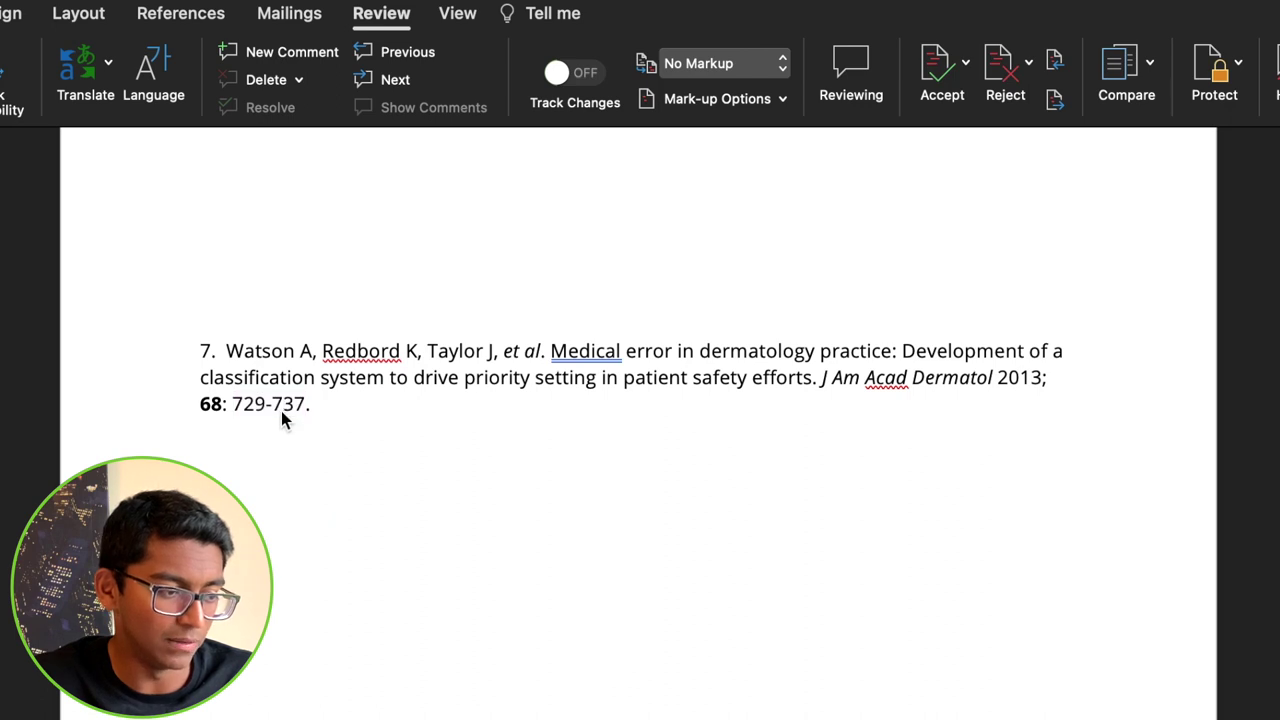
{"action": "key", "text": "BackSpace"}
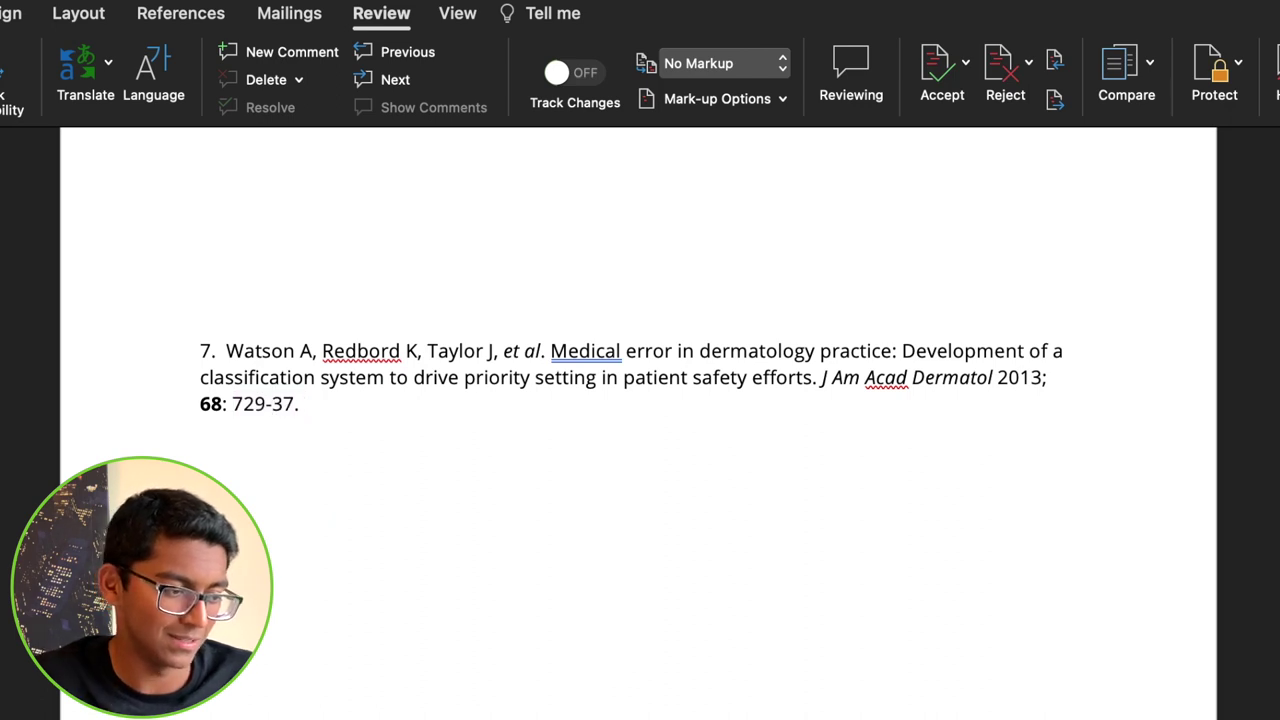
Step: Change the citation's page range to 728-9
{"action": "left_click", "coordinate": [332, 416]}
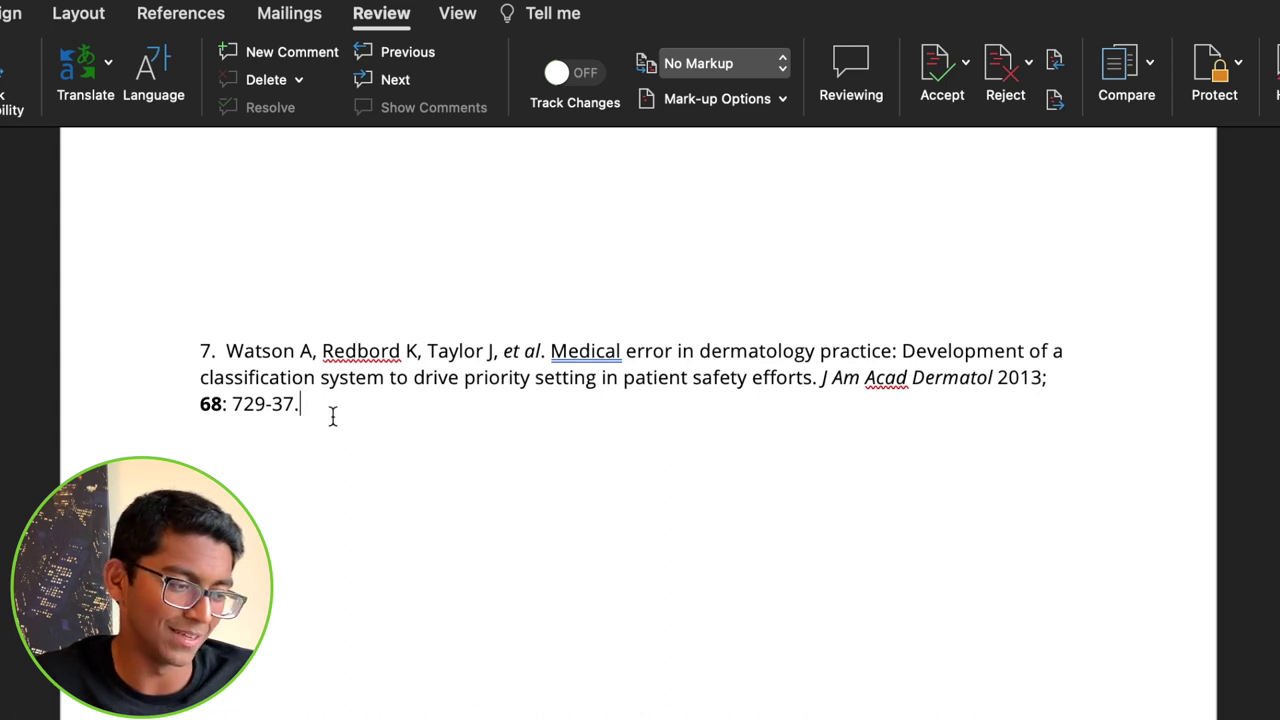
{"action": "key", "text": "Left"}
{"action": "key", "text": "Left"}
{"action": "key", "text": "Left"}
{"action": "key", "text": "Left"}
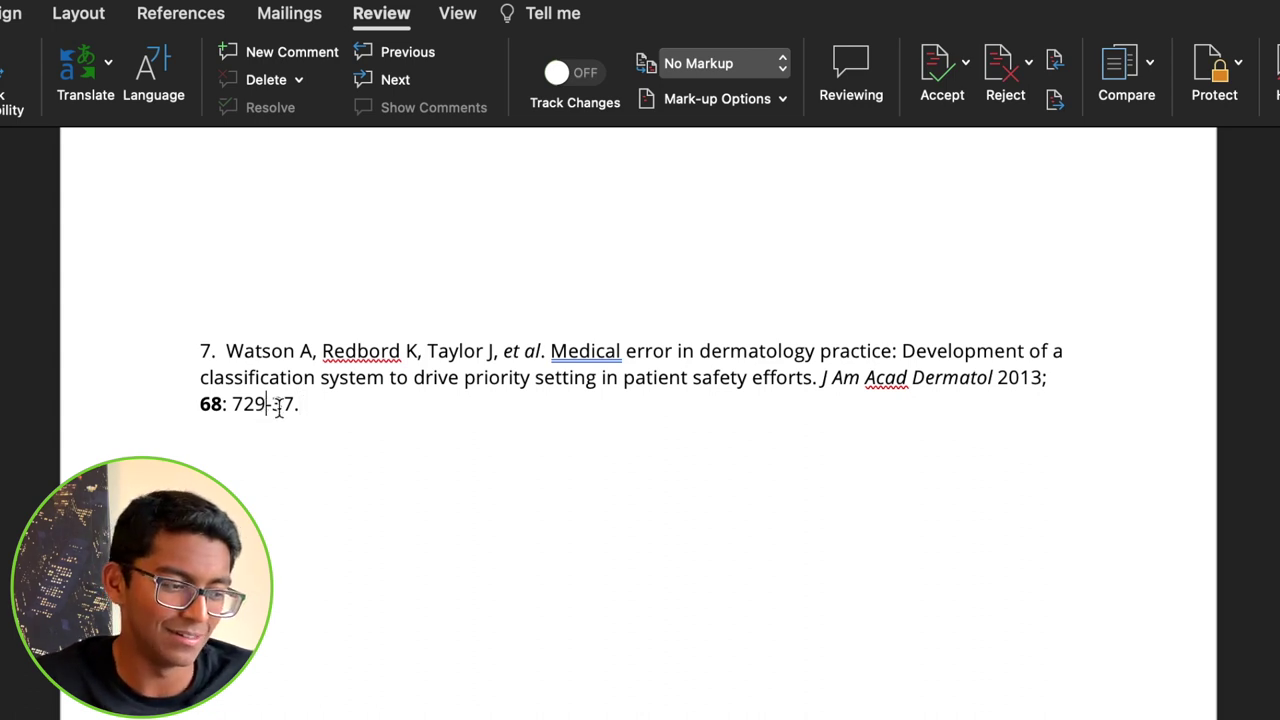
{"action": "key", "text": "BackSpace"}
{"action": "type", "text": "8"}
{"action": "key", "text": "Right"}
{"action": "key", "text": "Right"}
{"action": "key", "text": "Right"}
{"action": "key", "text": "BackSpace"}
{"action": "key", "text": "BackSpace"}
{"action": "type", "text": "9"}
{"action": "left_click", "coordinate": [351, 424]}
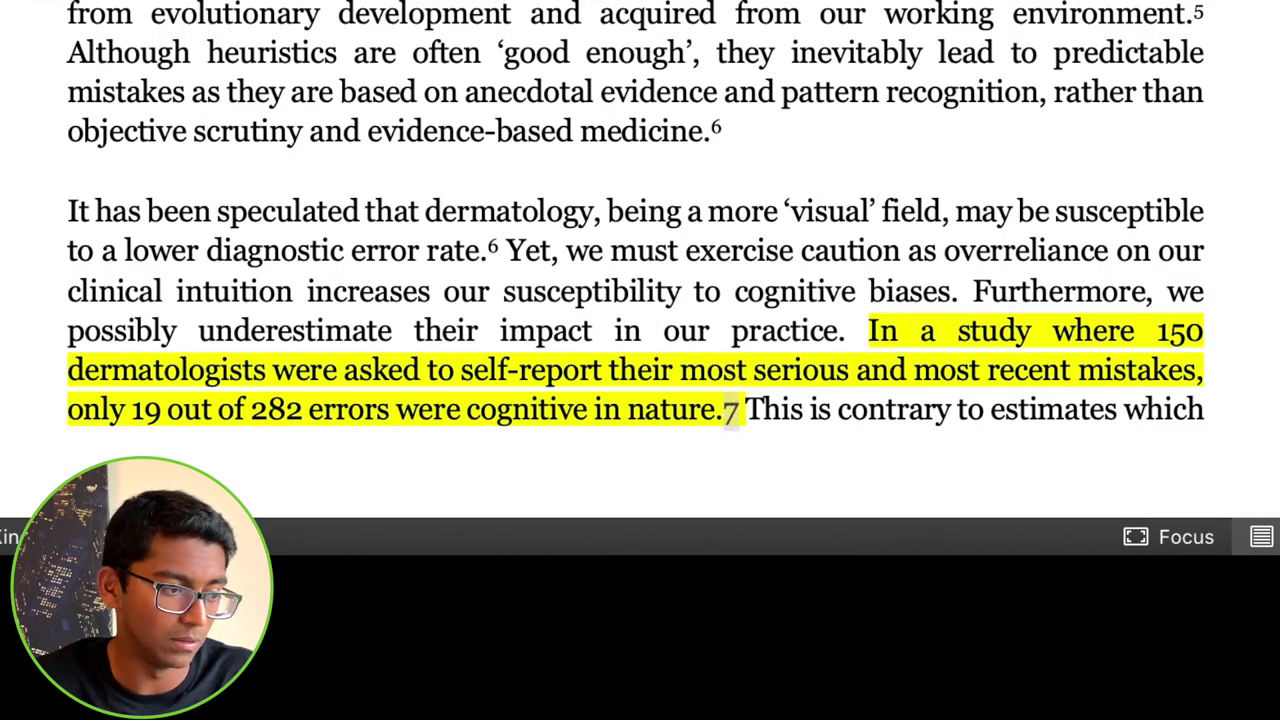
Step: Make citation number 7 after the yellow-highlighted sentence superscript and browse on to the History taking section
{"action": "scroll", "coordinate": [666, 314], "scroll_direction": "down", "scroll_amount": 5}
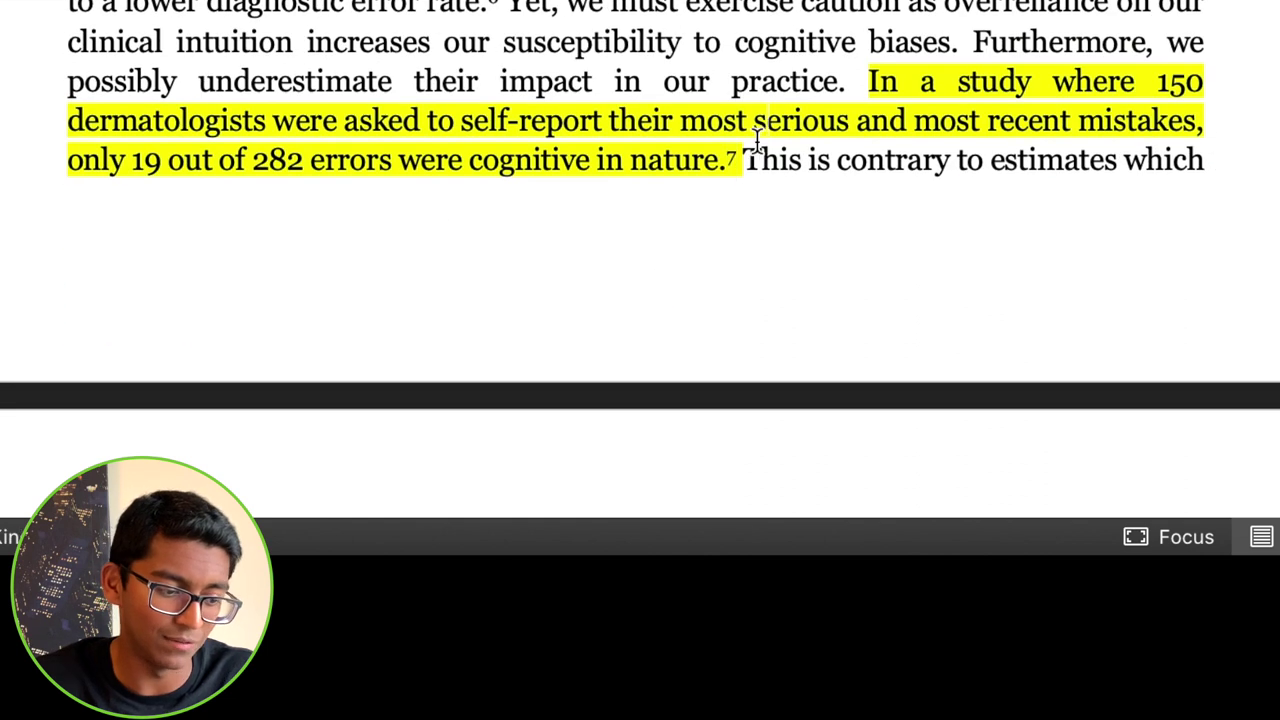
{"action": "left_click", "coordinate": [711, 158]}
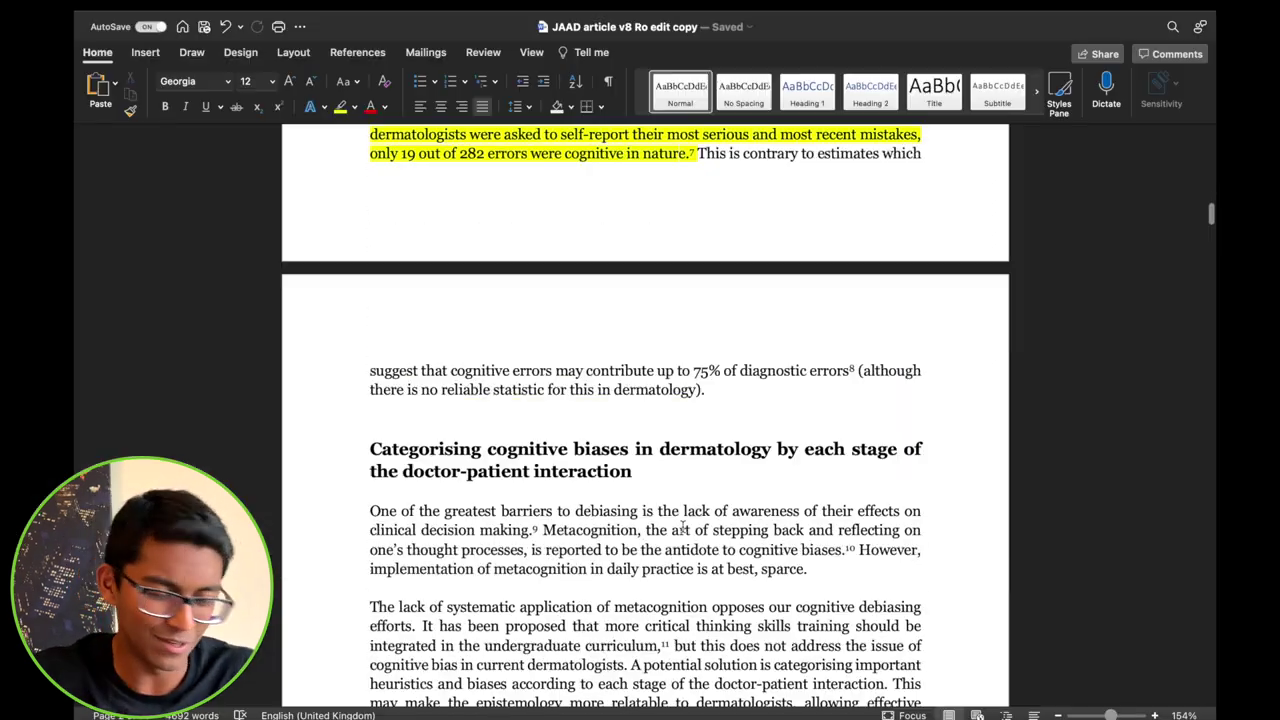
{"action": "scroll", "coordinate": [682, 527], "scroll_direction": "down", "scroll_amount": 15}
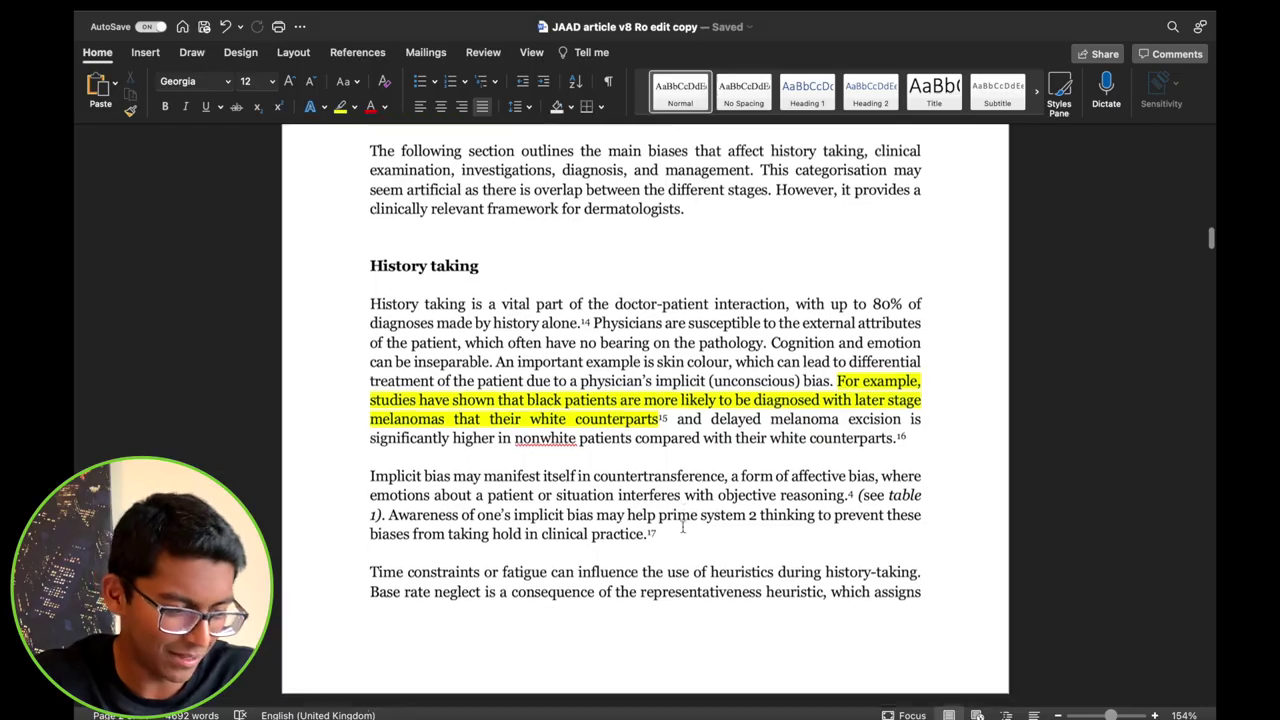
Step: Examine the highlighted author mention and its numbered citation in the Clinical examination section's paragraph on inattentional blindness
{"action": "scroll", "coordinate": [682, 527], "scroll_direction": "up", "scroll_amount": 6}
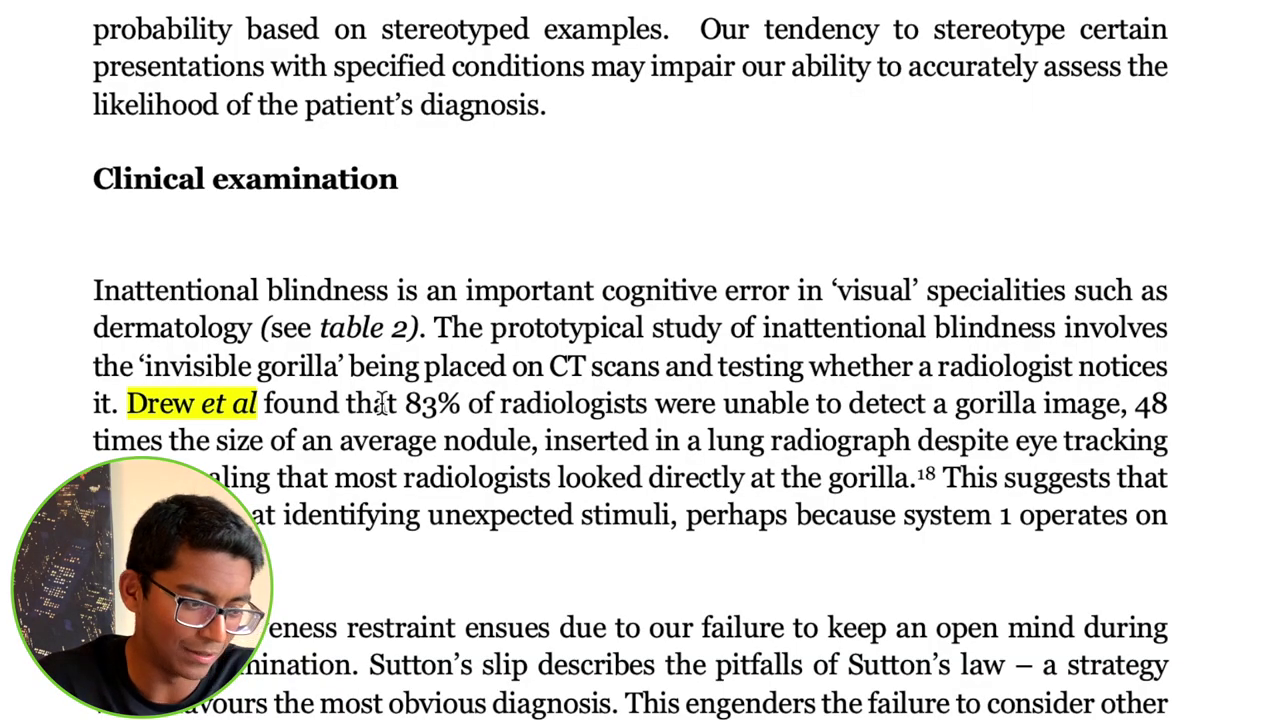
{"action": "left_click_drag", "start_coordinate": [383, 403], "coordinate": [778, 410]}
{"action": "left_click", "coordinate": [236, 440]}
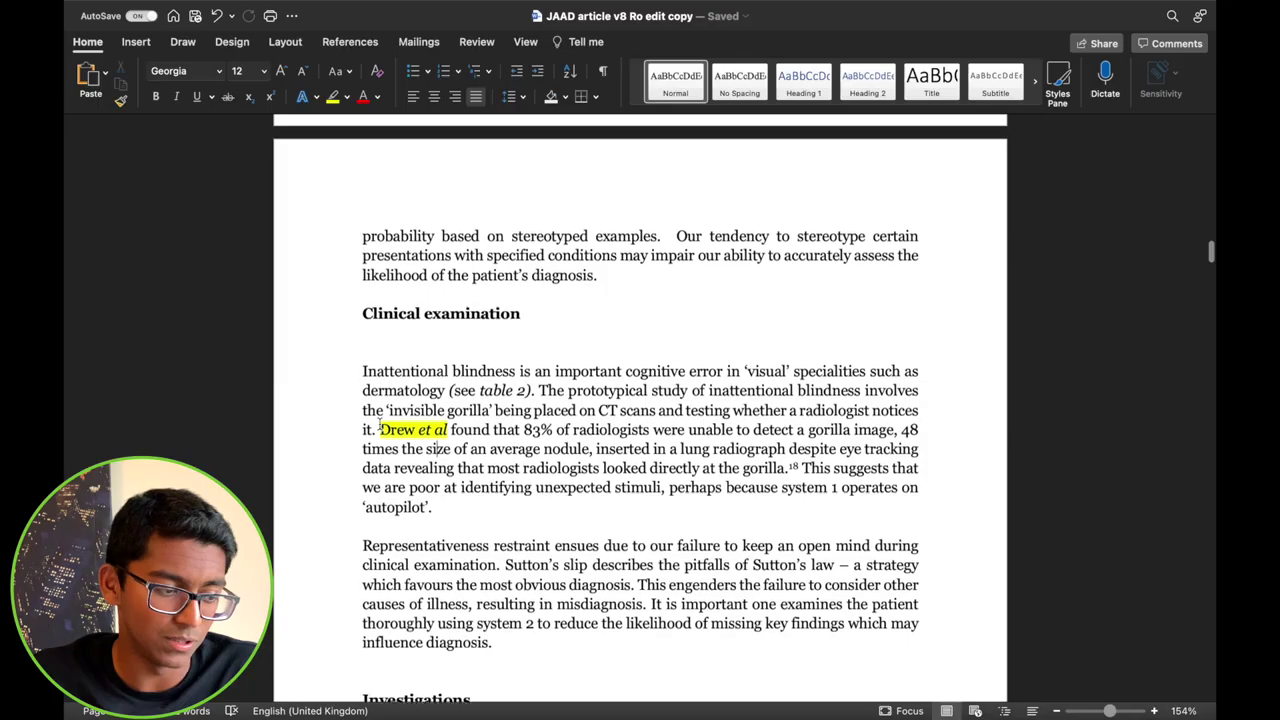
Step: Replace superscript citation 7 after the highlighted 150-dermatologist study sentence with an opening parenthesis before the full stop
{"action": "scroll", "coordinate": [127, 403], "scroll_direction": "up", "scroll_amount": 20}
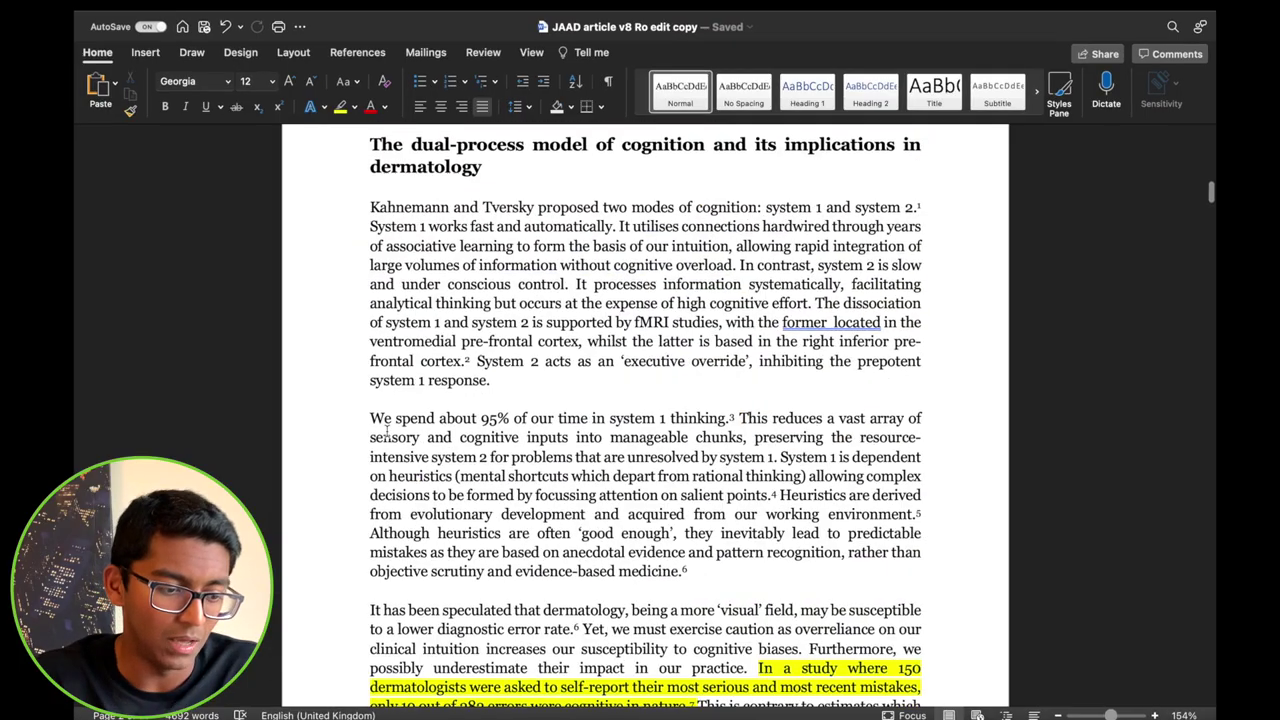
{"action": "scroll", "coordinate": [387, 429], "scroll_direction": "down", "scroll_amount": 1}
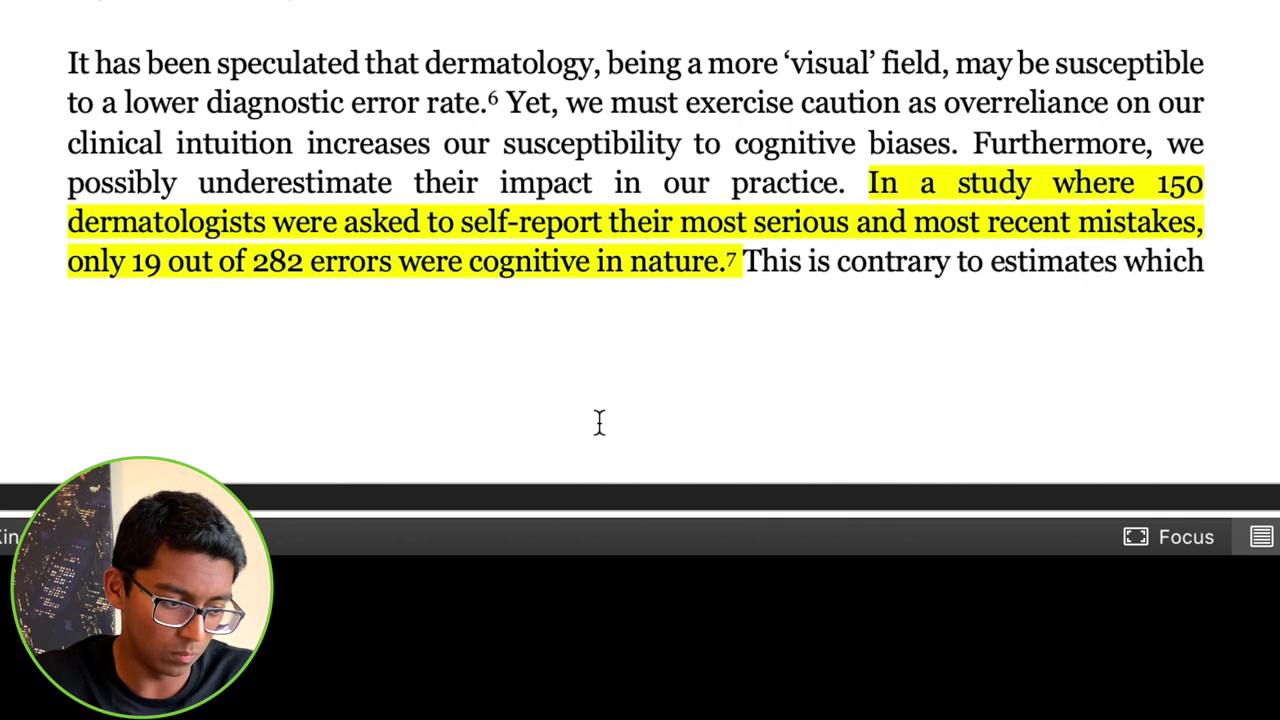
{"action": "left_click_drag", "start_coordinate": [735, 262], "coordinate": [750, 262]}
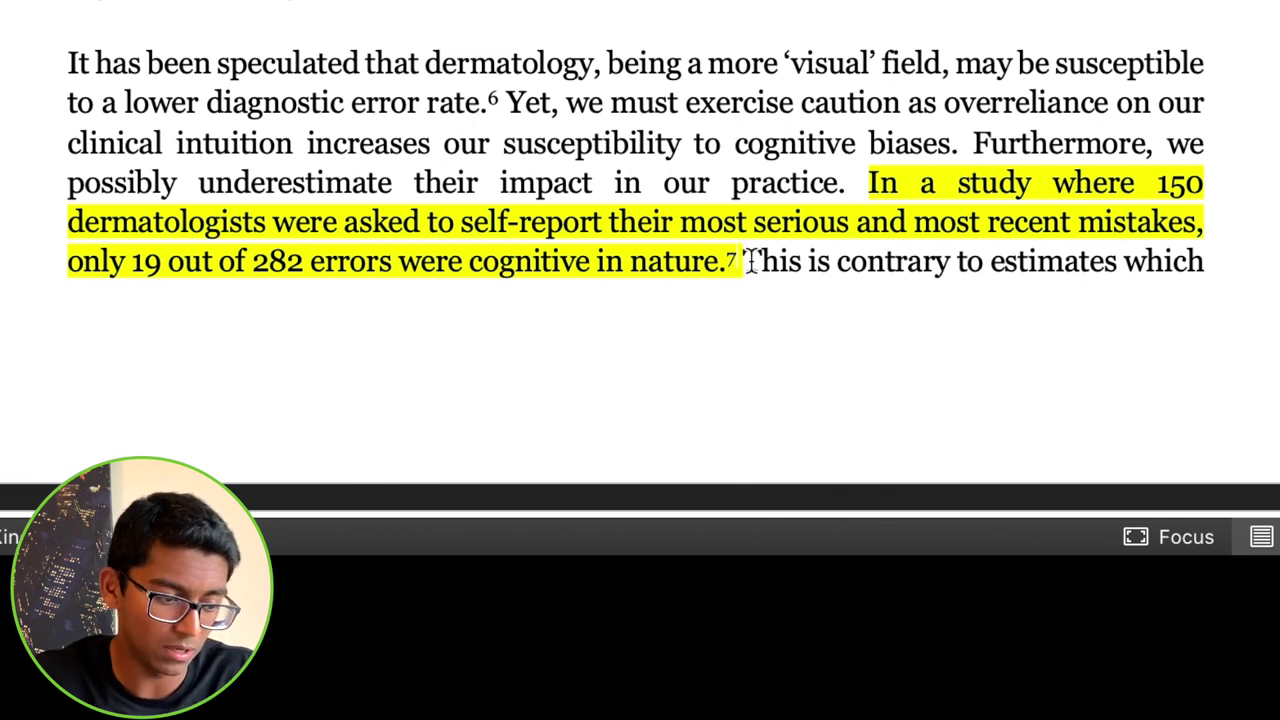
{"action": "key", "text": "BackSpace"}
{"action": "key", "text": "Left"}
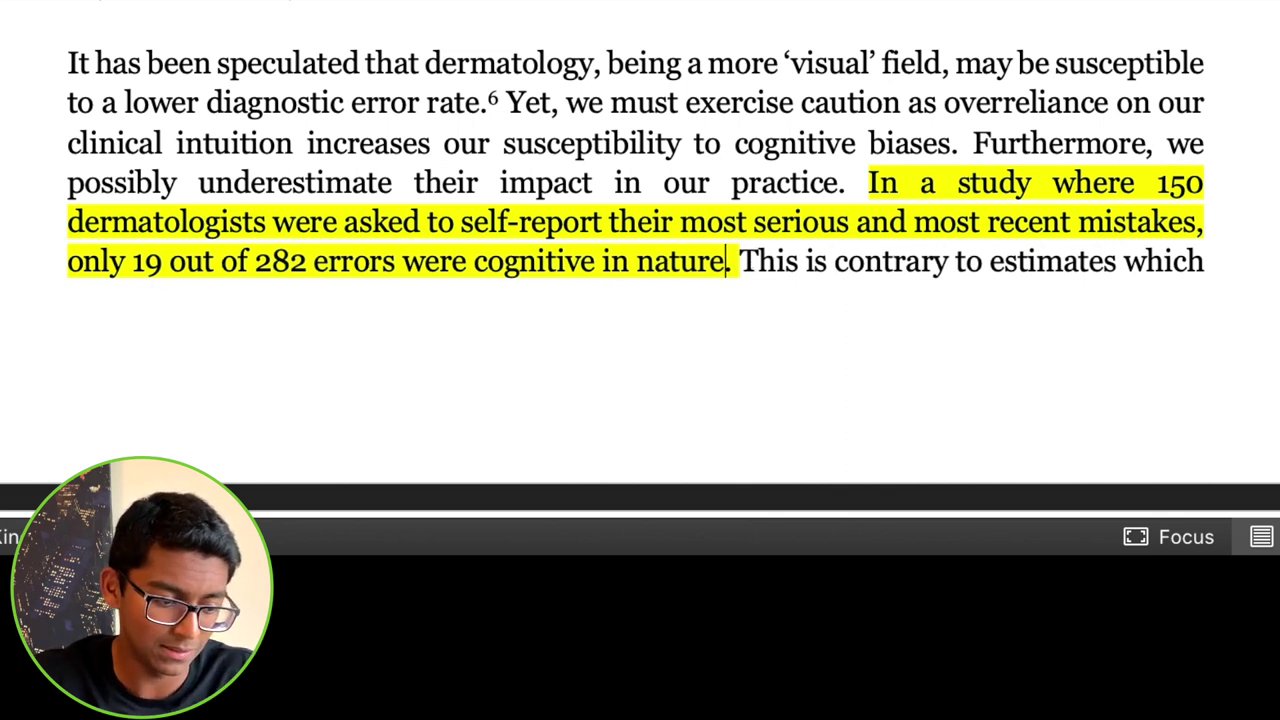
{"action": "type", "text": "("}
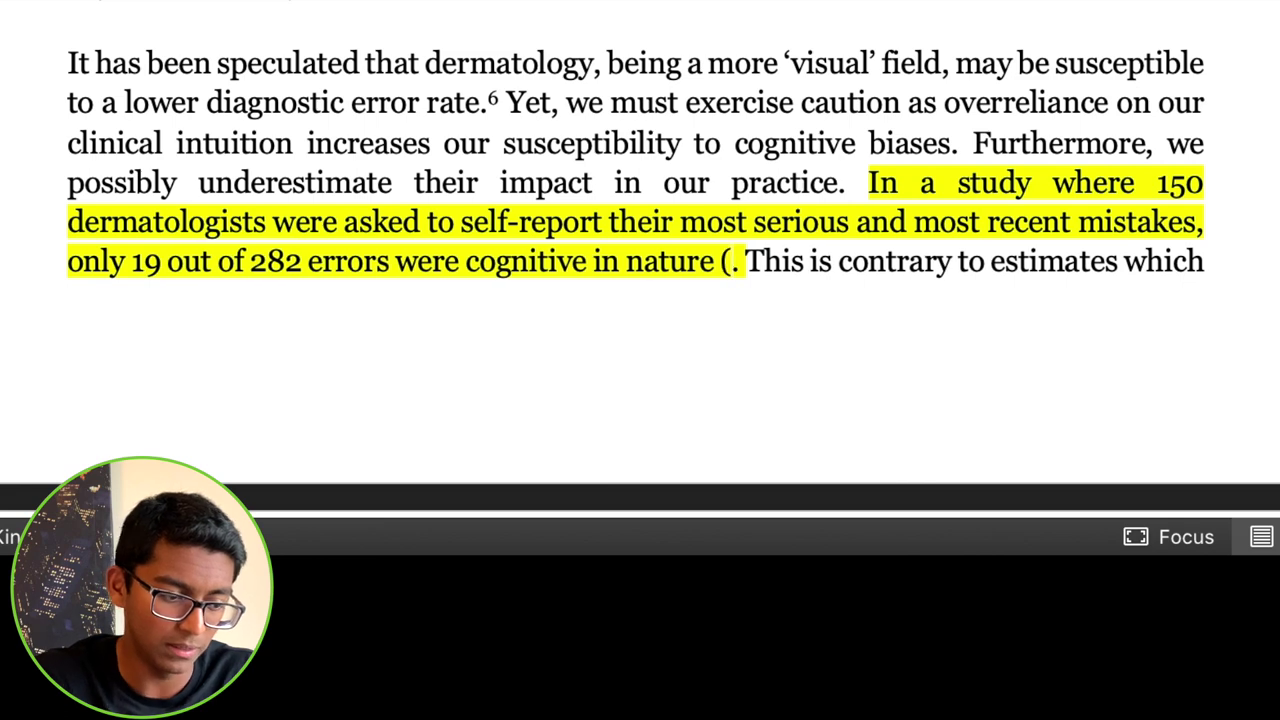
Step: Check the PubMed article's first author in Chrome and add that surname in Word after the opening parenthesis, followed by italic "et al"
{"action": "key", "text": "super+Tab"}
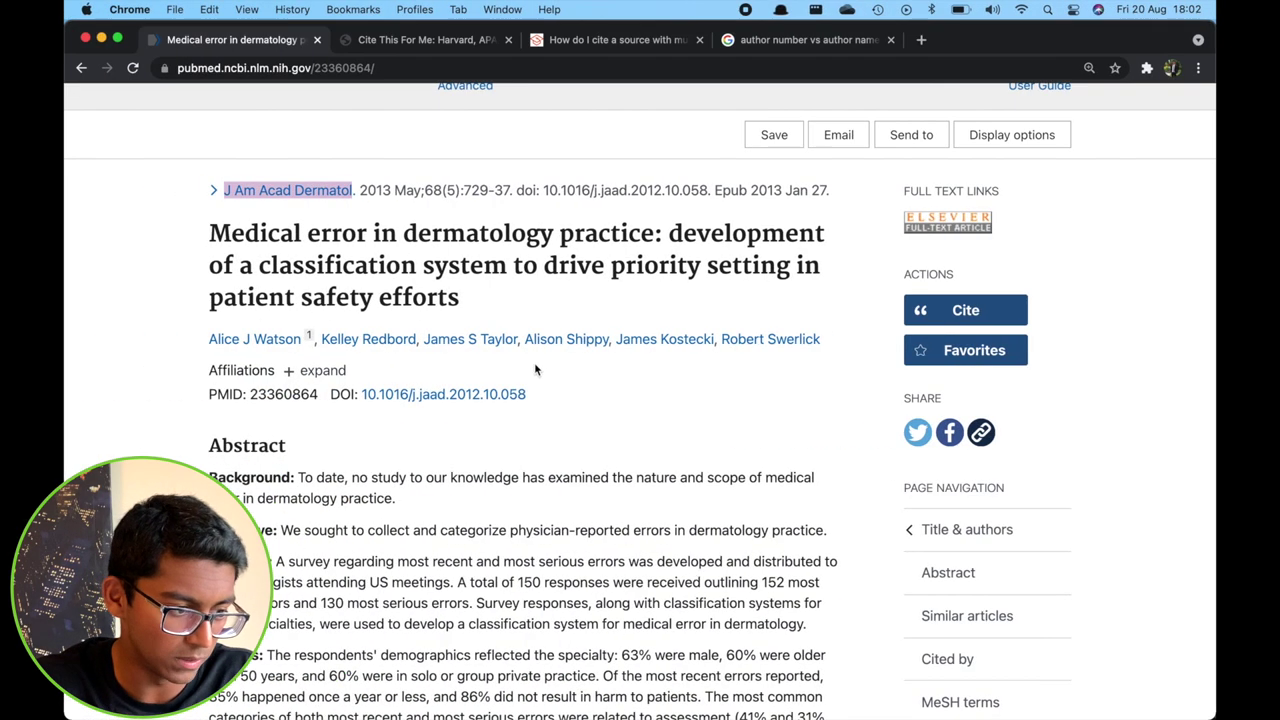
{"action": "key", "text": "super+Tab"}
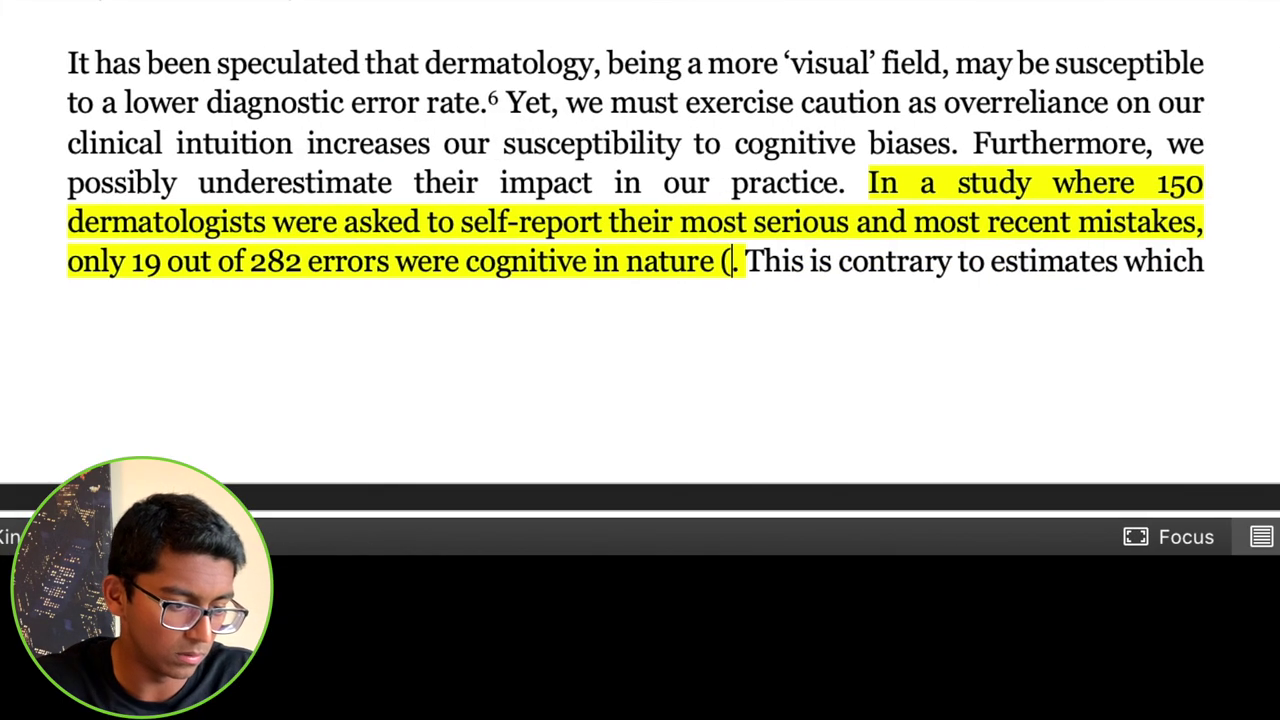
{"action": "type", "text": "Watson"}
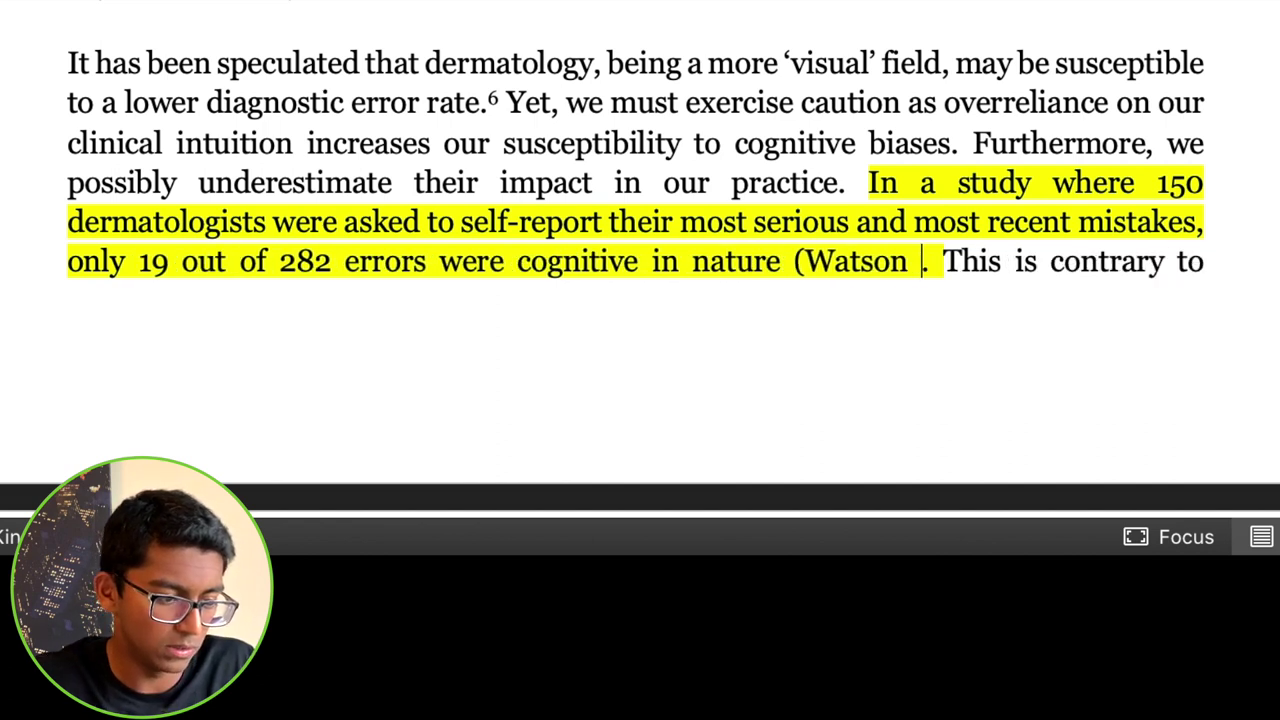
{"action": "key", "text": "super+i"}
{"action": "type", "text": "et al"}
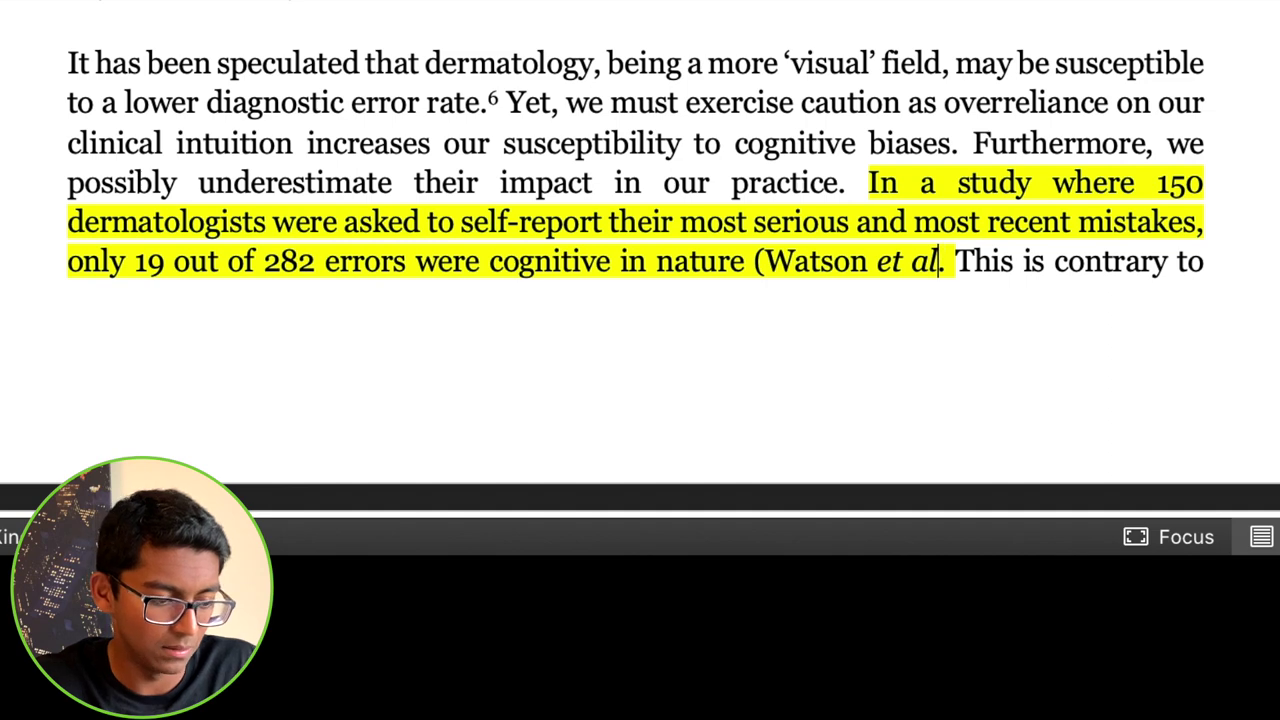
Step: Check the publication year on PubMed in Chrome and finish the Word in-text citation with non-italic "2013)"
{"action": "key", "text": "super+Tab"}
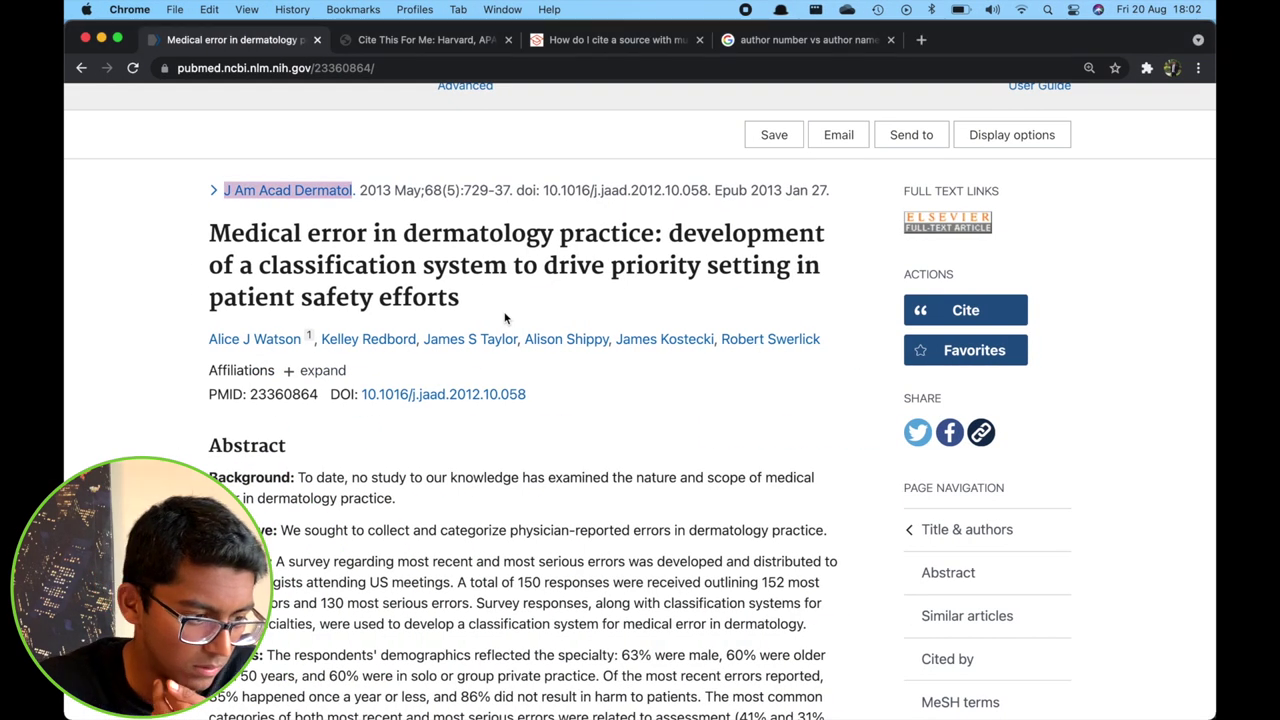
{"action": "key", "text": "super+Tab"}
{"action": "key", "text": "super+i"}
{"action": "type", "text": "2013)"}
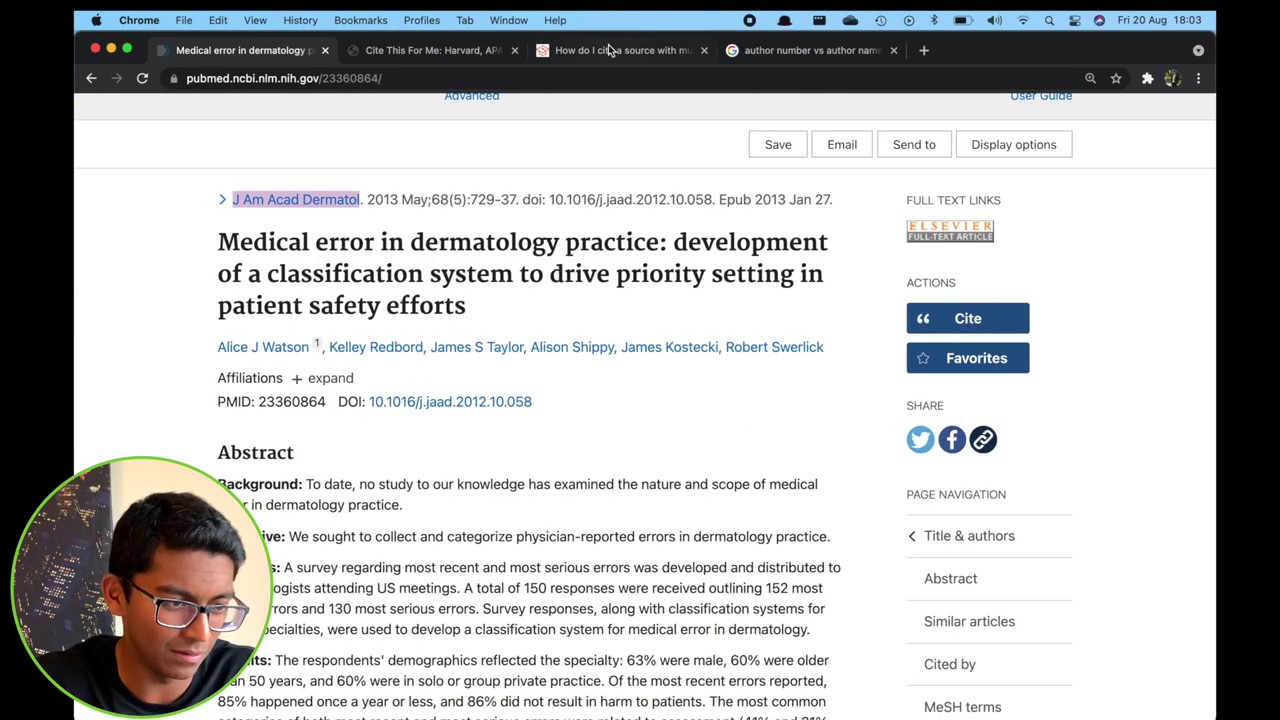
Step: Consult the Scribbr page in Chrome on citing sources with multiple authors in Harvard style
{"action": "left_click", "coordinate": [607, 52]}
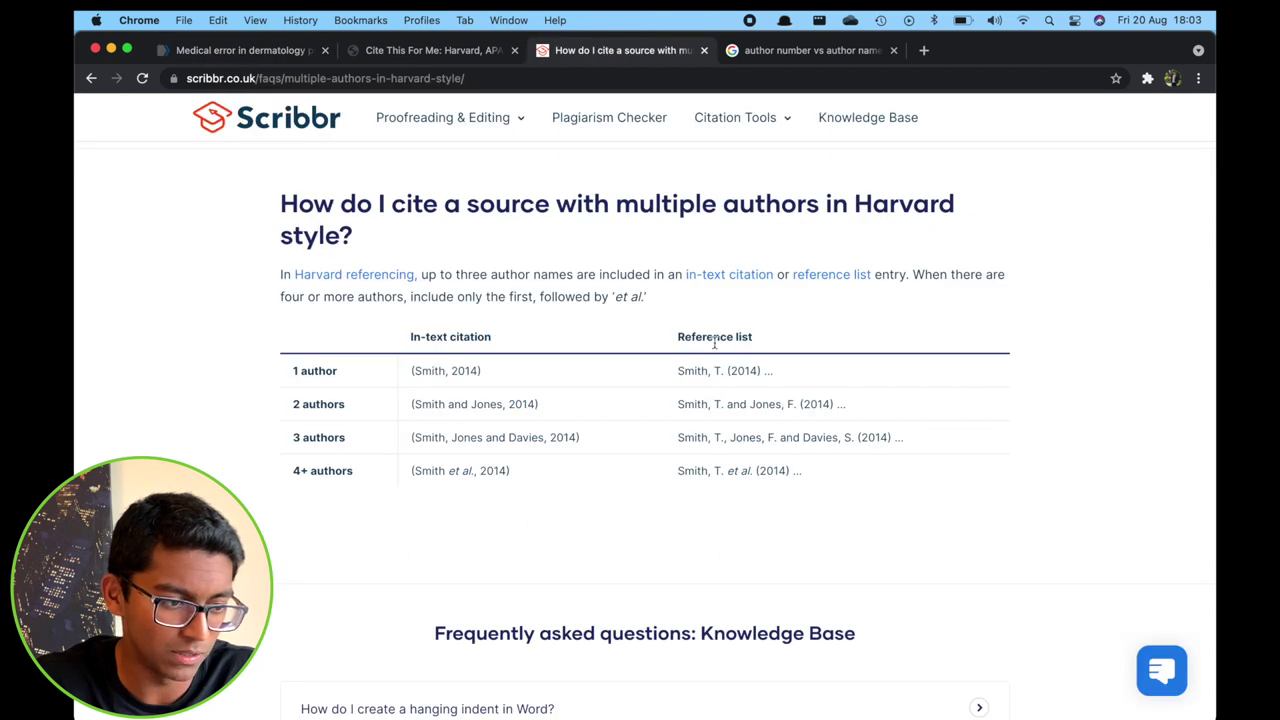
{"action": "scroll", "coordinate": [700, 345], "scroll_direction": "down", "scroll_amount": 1}
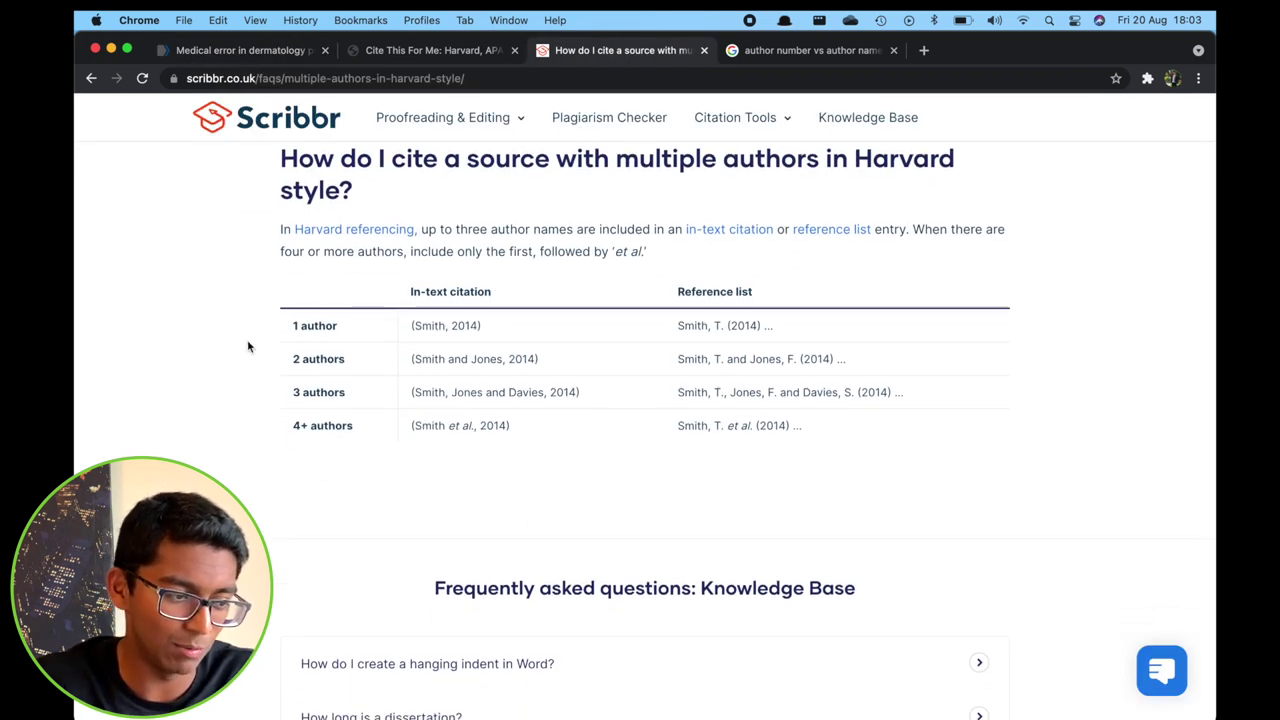